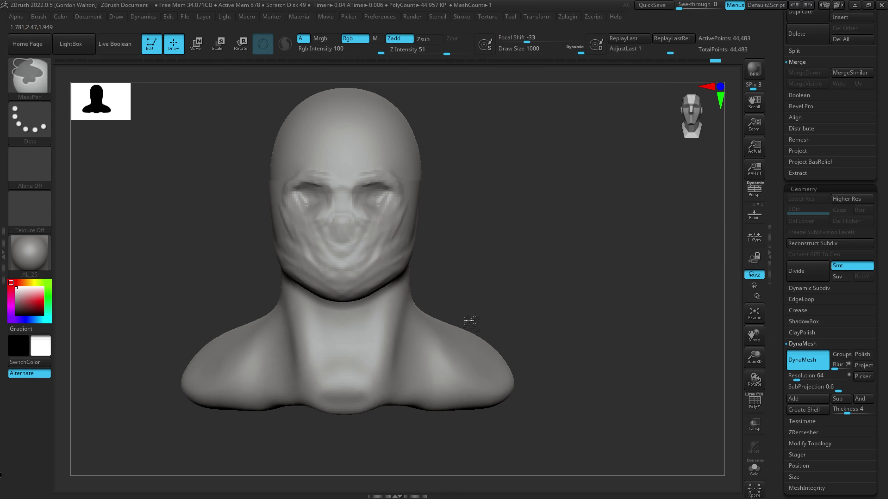
Step: Build up the neck muscles with the ClayBuildup brush and adjust the neck and jaw silhouette with the Move brush
{"action": "mouse_move", "coordinate": [454, 444]}
{"action": "left_mouse_down"}
{"action": "mouse_move", "coordinate": [547, 444]}
{"action": "mouse_move", "coordinate": [495, 363]}
{"action": "left_mouse_up"}
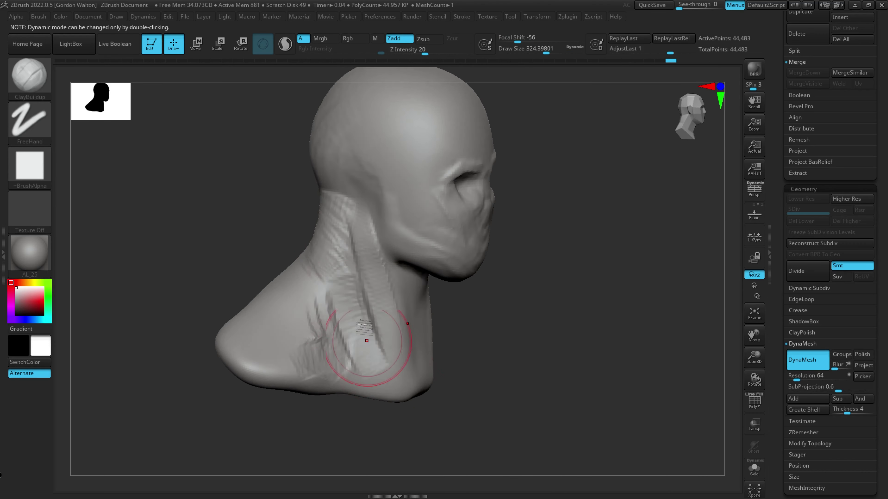
{"action": "mouse_move", "coordinate": [647, 189]}
{"action": "left_mouse_down"}
{"action": "mouse_move", "coordinate": [560, 232]}
{"action": "mouse_move", "coordinate": [594, 350]}
{"action": "mouse_move", "coordinate": [577, 262]}
{"action": "left_mouse_up"}
{"action": "key", "text": "b"}
{"action": "key", "text": "m"}
{"action": "key", "text": "v"}
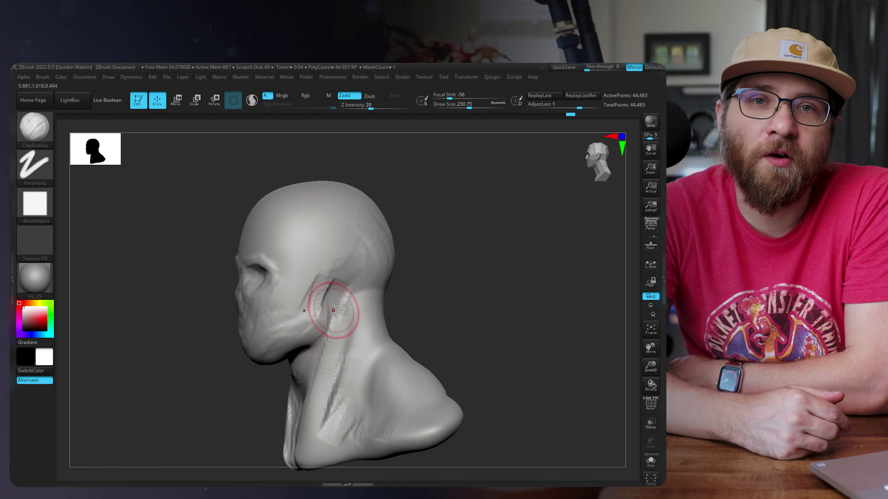
{"action": "mouse_move", "coordinate": [373, 299]}
{"action": "left_mouse_down"}
{"action": "mouse_move", "coordinate": [490, 299]}
{"action": "mouse_move", "coordinate": [295, 389]}
{"action": "left_mouse_up"}
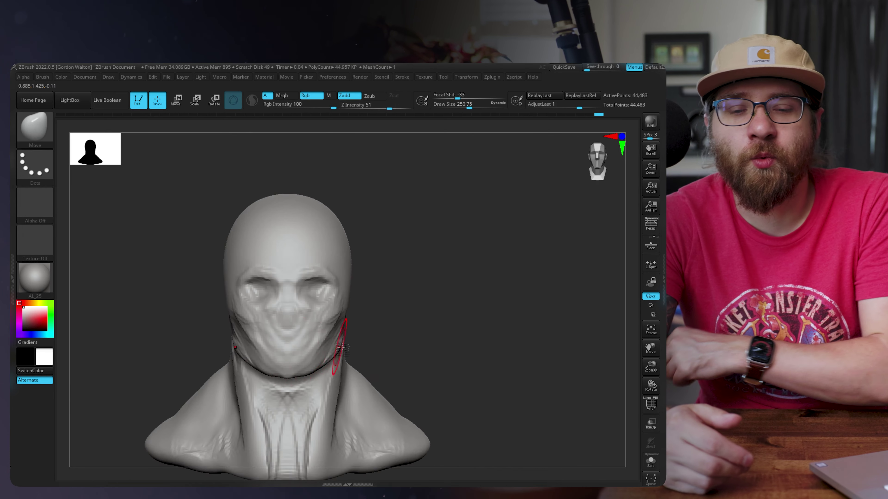
{"action": "left_click_drag", "start_coordinate": [437, 304], "coordinate": [473, 303]}
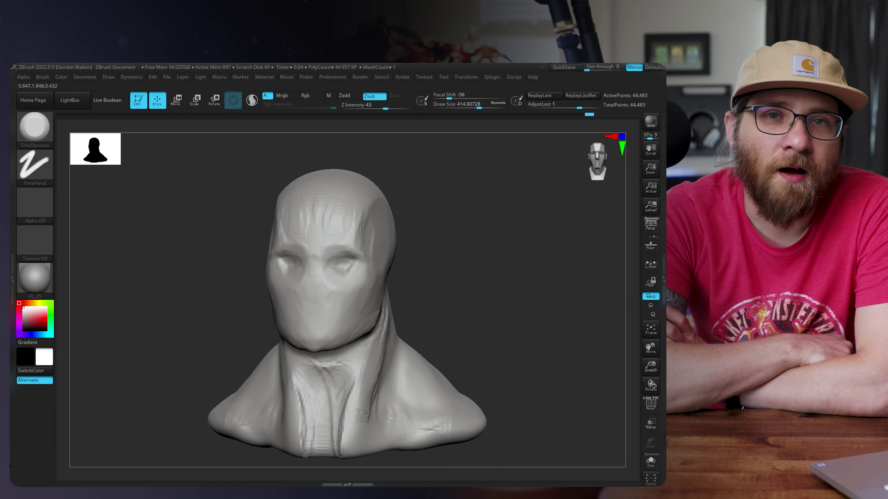
Step: Carve facial creases with the DamStandard brush and build up the nose, mouth and cheeks with ClayBuildup
{"action": "key", "text": "b"}
{"action": "key", "text": "d"}
{"action": "key", "text": "s"}
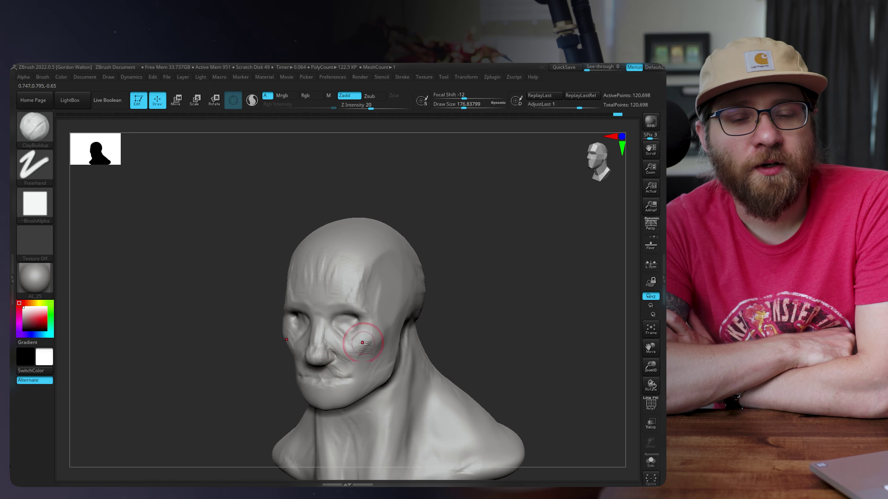
{"action": "mouse_move", "coordinate": [430, 336]}
{"action": "left_mouse_down"}
{"action": "mouse_move", "coordinate": [428, 326]}
{"action": "mouse_move", "coordinate": [396, 352]}
{"action": "mouse_move", "coordinate": [301, 267]}
{"action": "mouse_move", "coordinate": [420, 417]}
{"action": "left_mouse_up"}
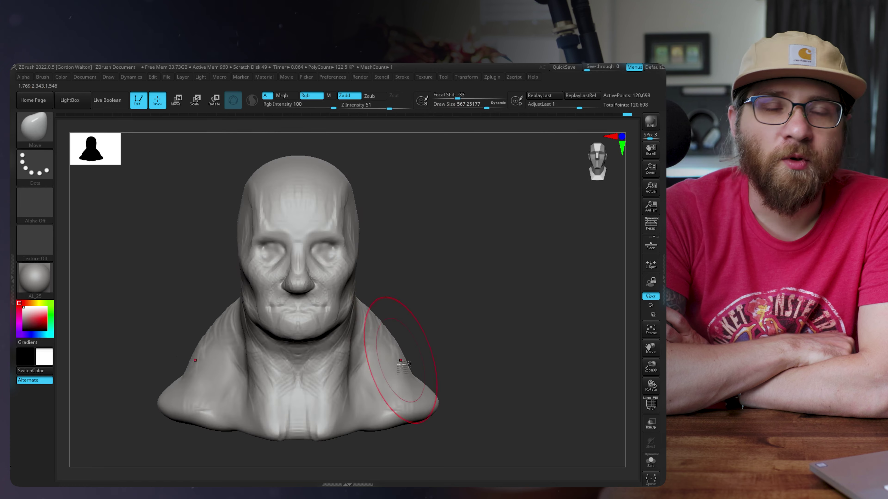
Step: Reshape the shoulder slopes with a large Move brush and add muscle volume to the neck base and shoulders with ClayBuildup
{"action": "key", "text": "space"}
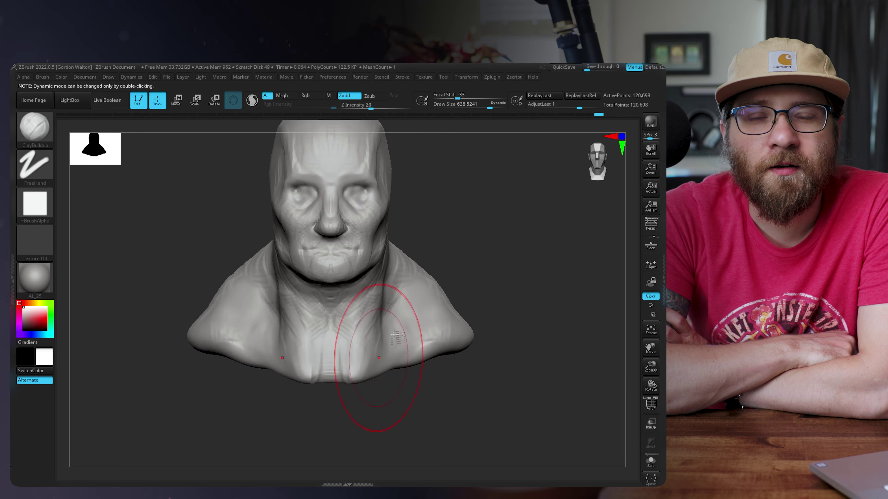
{"action": "mouse_move", "coordinate": [367, 347]}
{"action": "left_mouse_down"}
{"action": "mouse_move", "coordinate": [341, 293]}
{"action": "mouse_move", "coordinate": [393, 327]}
{"action": "mouse_move", "coordinate": [384, 350]}
{"action": "mouse_move", "coordinate": [280, 307]}
{"action": "mouse_move", "coordinate": [228, 322]}
{"action": "mouse_move", "coordinate": [273, 351]}
{"action": "mouse_move", "coordinate": [402, 240]}
{"action": "mouse_move", "coordinate": [243, 308]}
{"action": "mouse_move", "coordinate": [290, 285]}
{"action": "mouse_move", "coordinate": [272, 262]}
{"action": "mouse_move", "coordinate": [539, 311]}
{"action": "mouse_move", "coordinate": [237, 297]}
{"action": "mouse_move", "coordinate": [196, 255]}
{"action": "mouse_move", "coordinate": [378, 333]}
{"action": "mouse_move", "coordinate": [318, 335]}
{"action": "left_mouse_up"}
{"action": "key", "text": "b"}
{"action": "key", "text": "c"}
{"action": "key", "text": "b"}
{"action": "left_click_drag", "start_coordinate": [339, 438], "coordinate": [631, 292]}
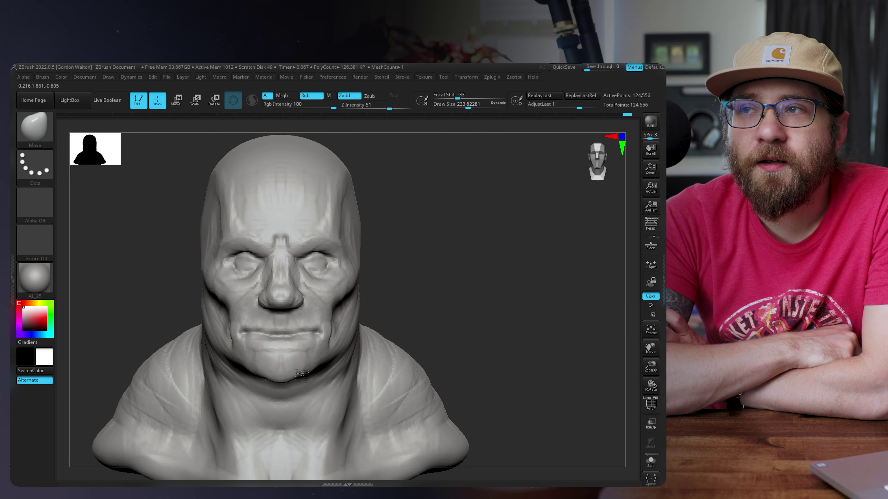
Step: Refine the brow and mouth creases and sculpt the ears' rims and inner folds with ClayBuildup and DamStandard
{"action": "mouse_move", "coordinate": [402, 333]}
{"action": "left_mouse_down"}
{"action": "mouse_move", "coordinate": [357, 317]}
{"action": "mouse_move", "coordinate": [208, 297]}
{"action": "mouse_move", "coordinate": [606, 354]}
{"action": "left_mouse_up"}
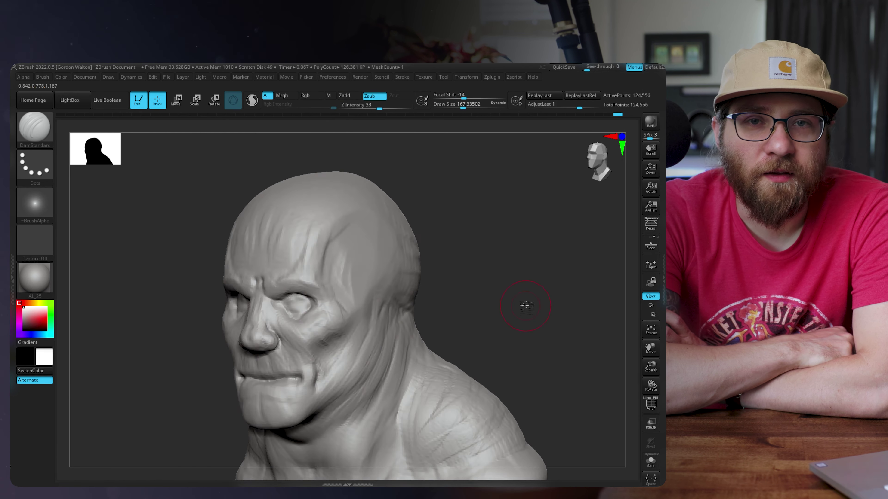
{"action": "left_click_drag", "start_coordinate": [521, 307], "coordinate": [561, 334]}
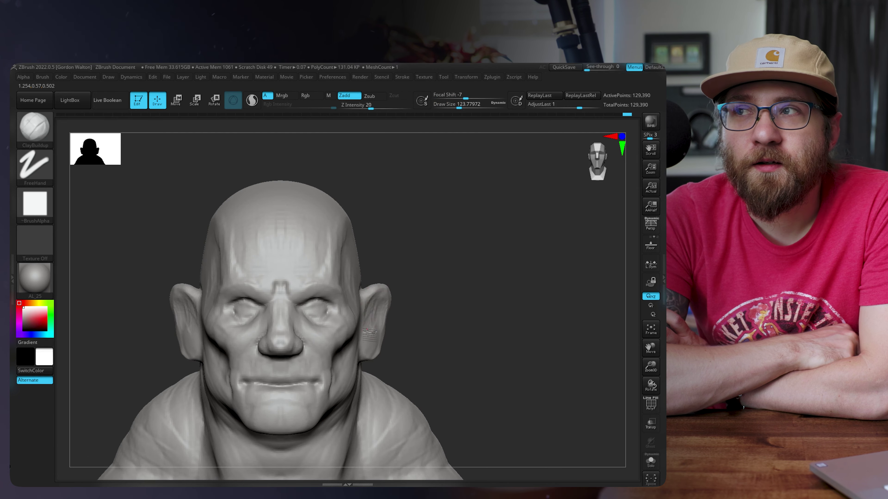
{"action": "mouse_move", "coordinate": [419, 314]}
{"action": "left_mouse_down"}
{"action": "mouse_move", "coordinate": [493, 266]}
{"action": "mouse_move", "coordinate": [420, 331]}
{"action": "mouse_move", "coordinate": [402, 335]}
{"action": "left_mouse_up"}
{"action": "mouse_move", "coordinate": [398, 304]}
{"action": "left_mouse_down"}
{"action": "mouse_move", "coordinate": [406, 347]}
{"action": "mouse_move", "coordinate": [366, 373]}
{"action": "mouse_move", "coordinate": [387, 290]}
{"action": "left_mouse_up"}
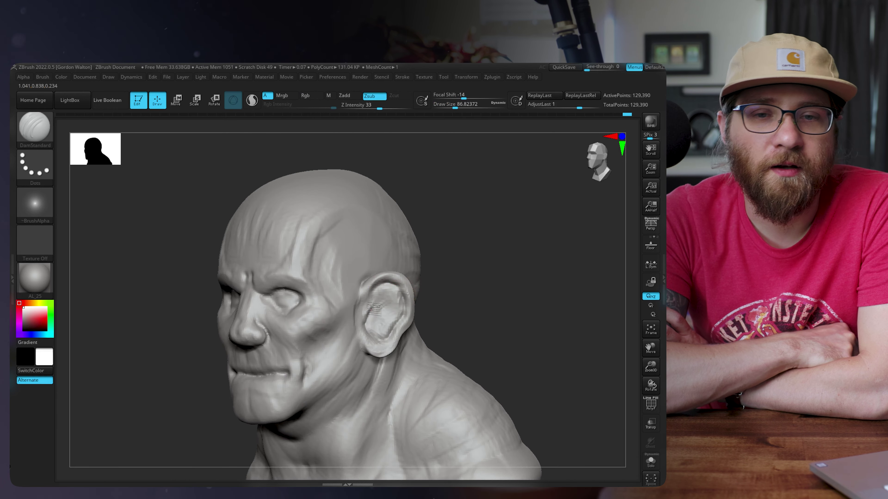
{"action": "left_click_drag", "start_coordinate": [367, 321], "coordinate": [385, 283]}
{"action": "mouse_move", "coordinate": [375, 346]}
{"action": "left_mouse_down"}
{"action": "mouse_move", "coordinate": [416, 347]}
{"action": "mouse_move", "coordinate": [387, 318]}
{"action": "mouse_move", "coordinate": [373, 260]}
{"action": "left_mouse_up"}
{"action": "left_click_drag", "start_coordinate": [289, 233], "coordinate": [244, 315]}
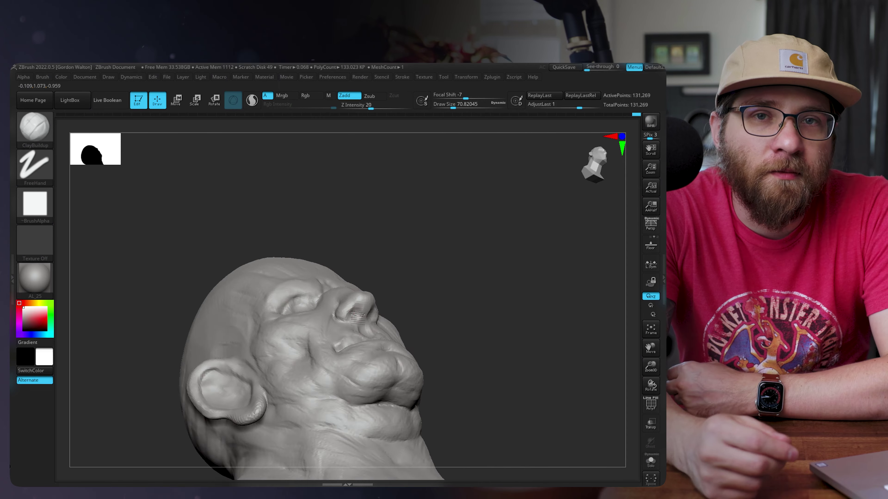
Step: Build up the underside of the nose, the lips, the cheeks and the jaw with the ClayBuildup brush
{"action": "mouse_move", "coordinate": [455, 245]}
{"action": "left_mouse_down"}
{"action": "mouse_move", "coordinate": [420, 204]}
{"action": "mouse_move", "coordinate": [472, 294]}
{"action": "mouse_move", "coordinate": [435, 353]}
{"action": "left_mouse_up"}
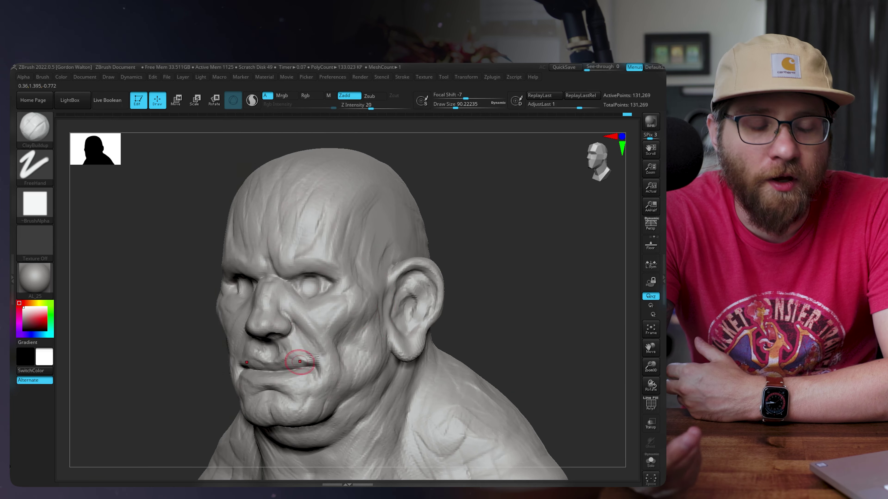
{"action": "left_click_drag", "start_coordinate": [499, 382], "coordinate": [559, 330]}
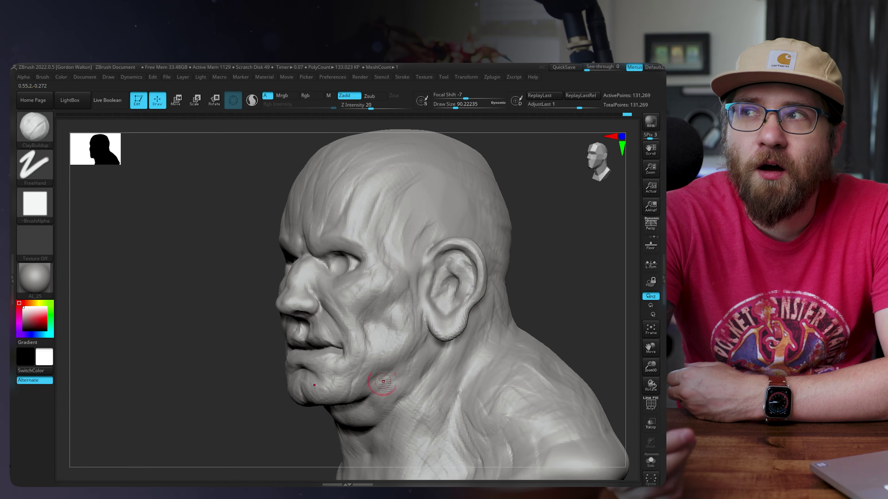
{"action": "mouse_move", "coordinate": [376, 373]}
{"action": "left_mouse_down"}
{"action": "mouse_move", "coordinate": [589, 327]}
{"action": "mouse_move", "coordinate": [524, 350]}
{"action": "mouse_move", "coordinate": [377, 298]}
{"action": "mouse_move", "coordinate": [547, 289]}
{"action": "mouse_move", "coordinate": [85, 151]}
{"action": "left_mouse_up"}
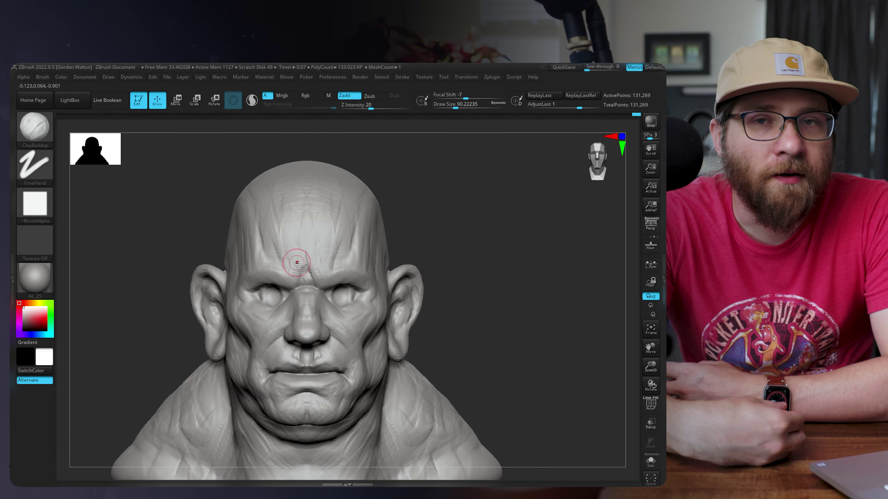
{"action": "left_click_drag", "start_coordinate": [542, 293], "coordinate": [432, 294]}
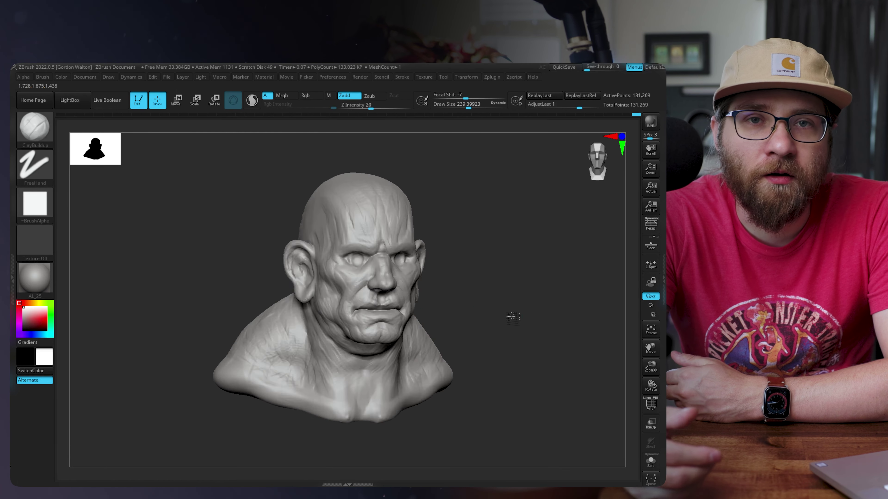
Step: Widen and reshape the shoulders with the Move brush and build up their muscle masses with ClayBuildup
{"action": "left_click_drag", "start_coordinate": [446, 367], "coordinate": [349, 350]}
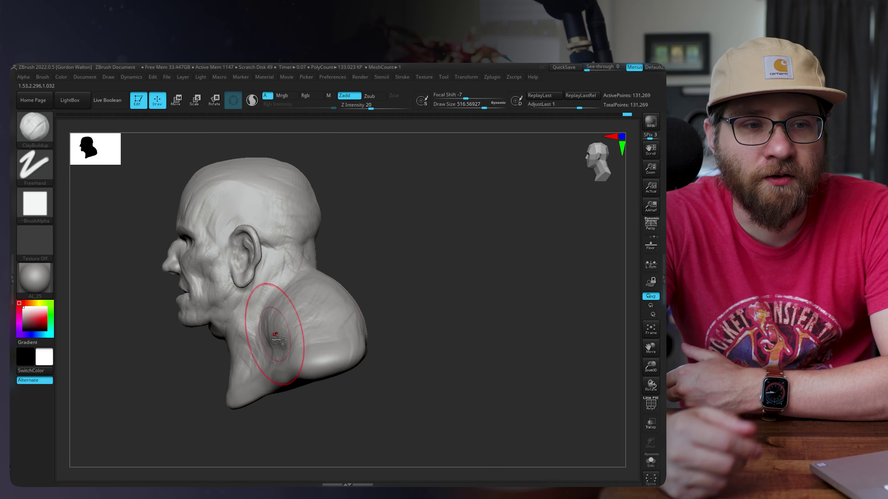
{"action": "left_click_drag", "start_coordinate": [267, 337], "coordinate": [367, 349]}
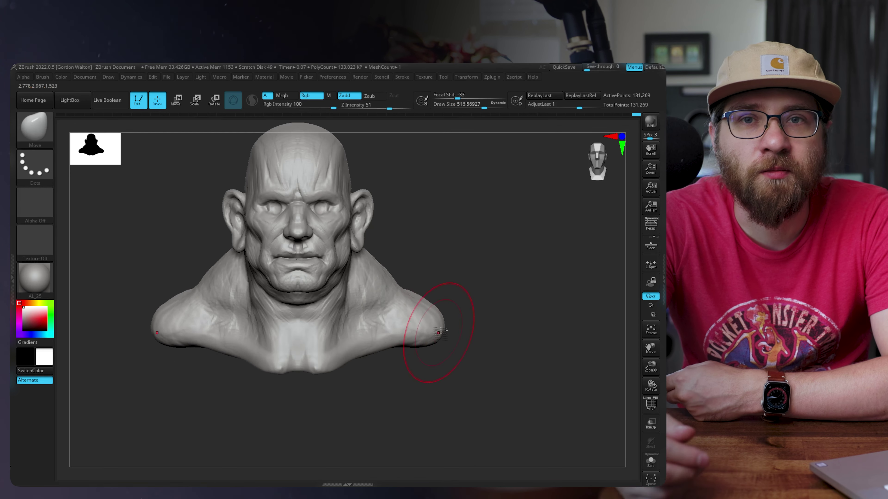
{"action": "left_click_drag", "start_coordinate": [435, 337], "coordinate": [446, 293]}
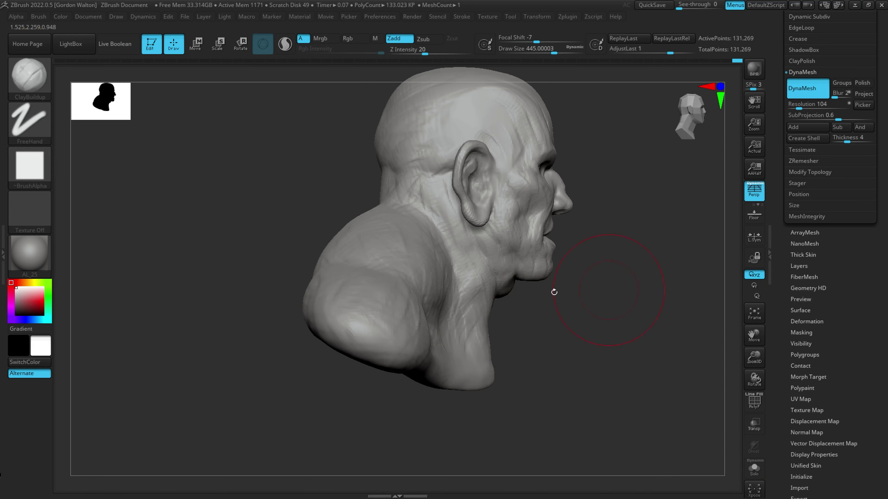
{"action": "mouse_move", "coordinate": [553, 293]}
{"action": "left_mouse_down"}
{"action": "mouse_move", "coordinate": [460, 277]}
{"action": "mouse_move", "coordinate": [539, 338]}
{"action": "mouse_move", "coordinate": [586, 404]}
{"action": "mouse_move", "coordinate": [573, 391]}
{"action": "left_mouse_up"}
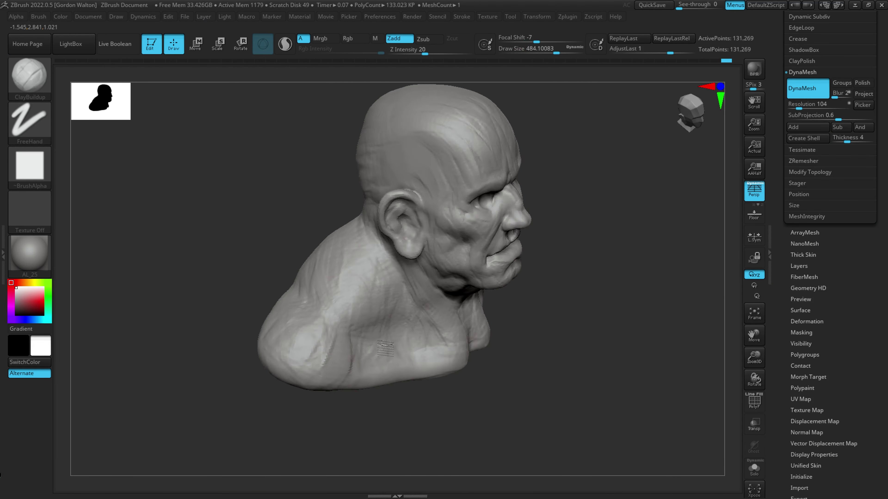
Step: Adjust the facial proportions with the Move brush and sharpen the mouth corners with DamStandard
{"action": "mouse_move", "coordinate": [490, 402]}
{"action": "left_mouse_down"}
{"action": "mouse_move", "coordinate": [507, 350]}
{"action": "mouse_move", "coordinate": [541, 316]}
{"action": "mouse_move", "coordinate": [507, 304]}
{"action": "left_mouse_up"}
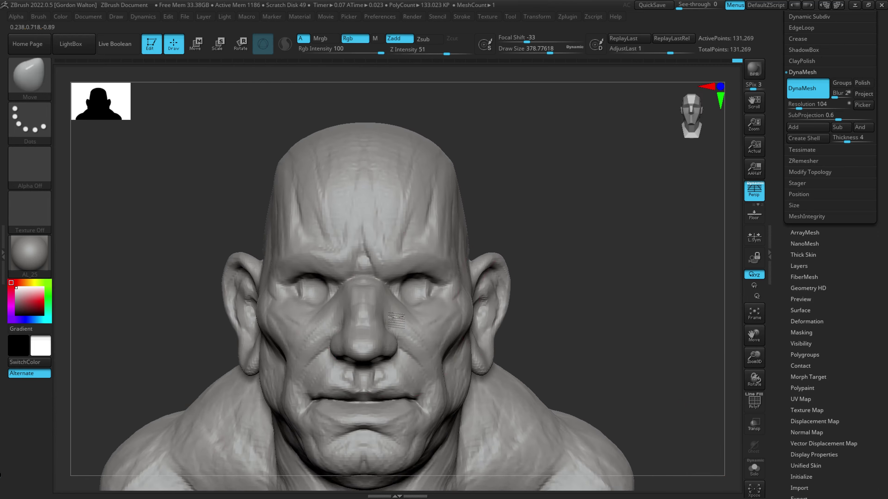
{"action": "mouse_move", "coordinate": [472, 333]}
{"action": "left_mouse_down"}
{"action": "mouse_move", "coordinate": [446, 312]}
{"action": "mouse_move", "coordinate": [497, 288]}
{"action": "mouse_move", "coordinate": [559, 323]}
{"action": "left_mouse_up"}
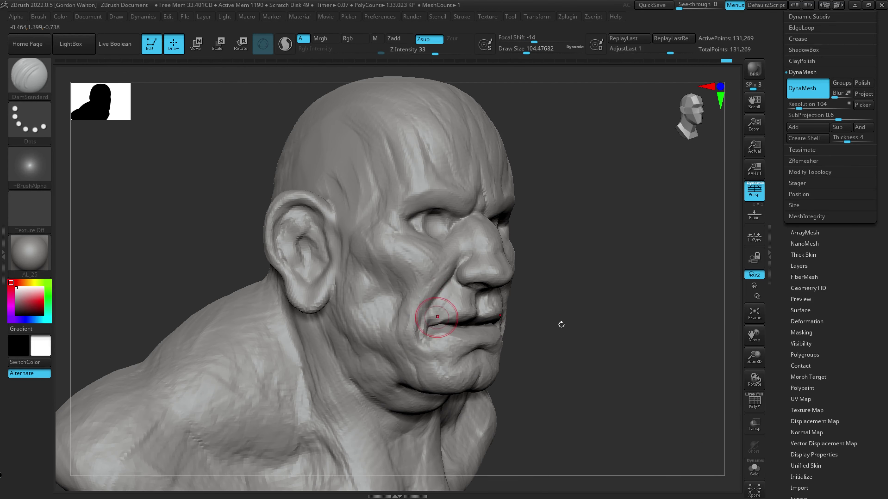
{"action": "left_click_drag", "start_coordinate": [559, 324], "coordinate": [441, 260]}
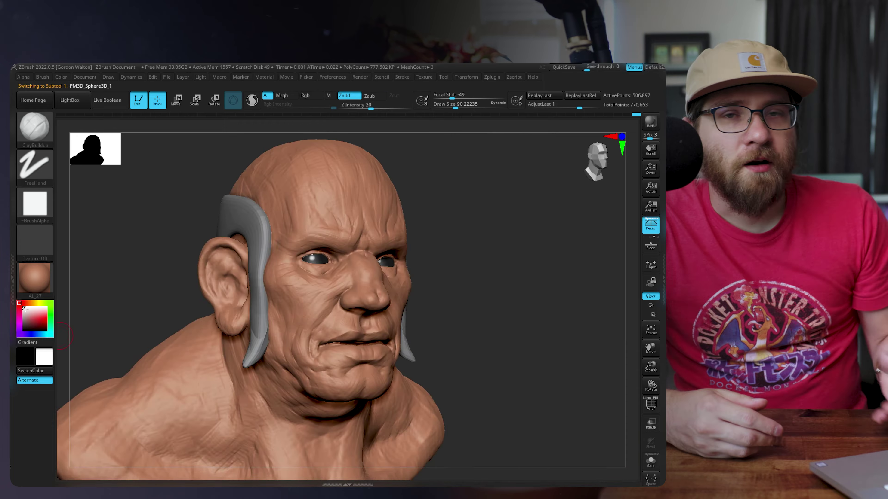
Step: Choose a skin-toned MatCap material for the bust and select the sideburn piece beside the face
{"action": "left_click", "coordinate": [40, 284]}
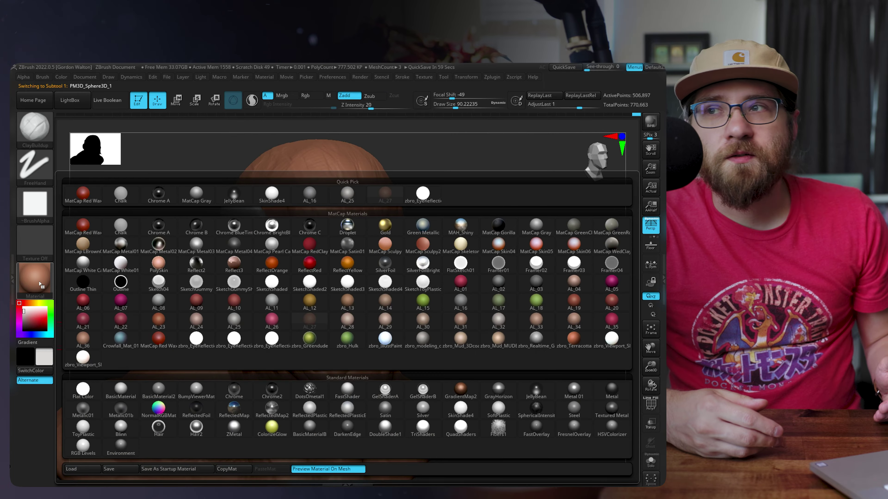
{"action": "left_click", "coordinate": [385, 318]}
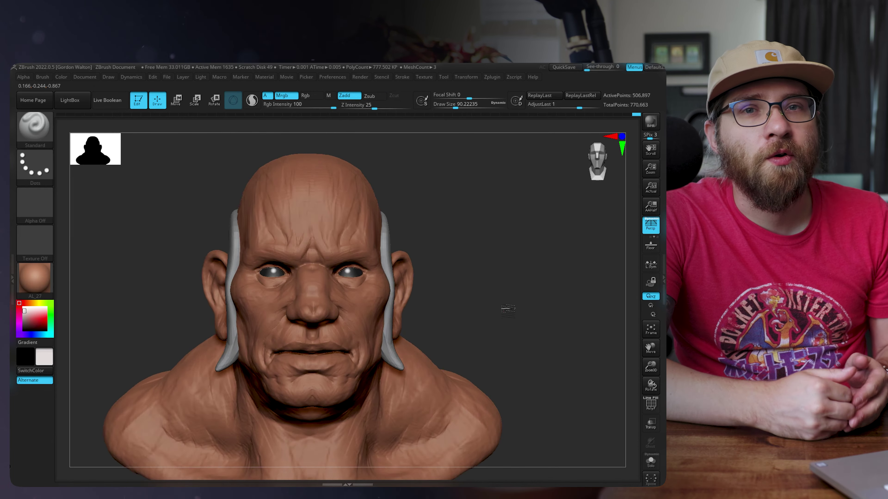
{"action": "left_click_drag", "start_coordinate": [507, 309], "coordinate": [532, 313], "text": "alt"}
{"action": "left_click", "coordinate": [419, 336], "text": "alt"}
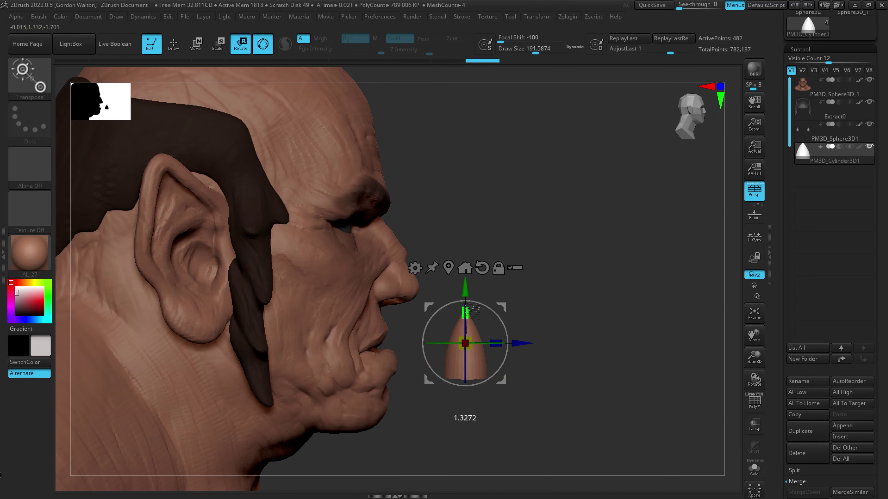
Step: Scale the cone for the tusk along its length and refine the surfaces of the mirrored tusks with TrimDynamic
{"action": "key", "text": "e"}
{"action": "left_click_drag", "start_coordinate": [465, 311], "coordinate": [469, 315]}
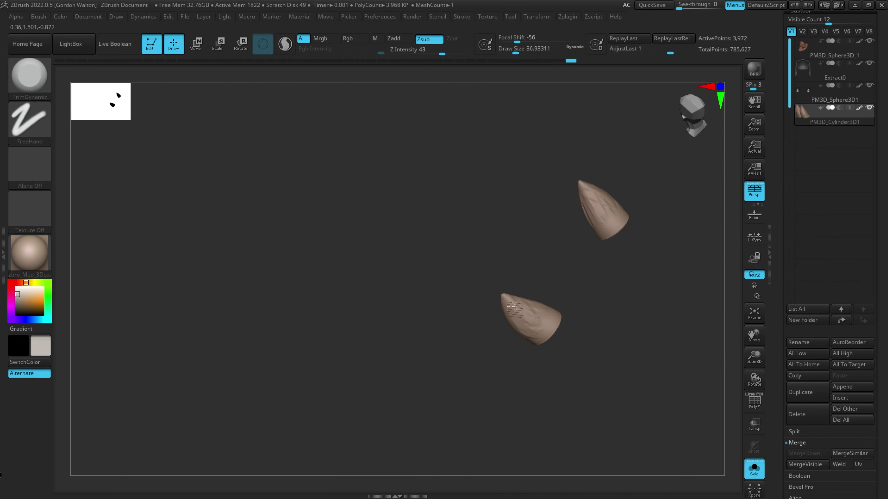
{"action": "left_click_drag", "start_coordinate": [594, 210], "coordinate": [626, 217]}
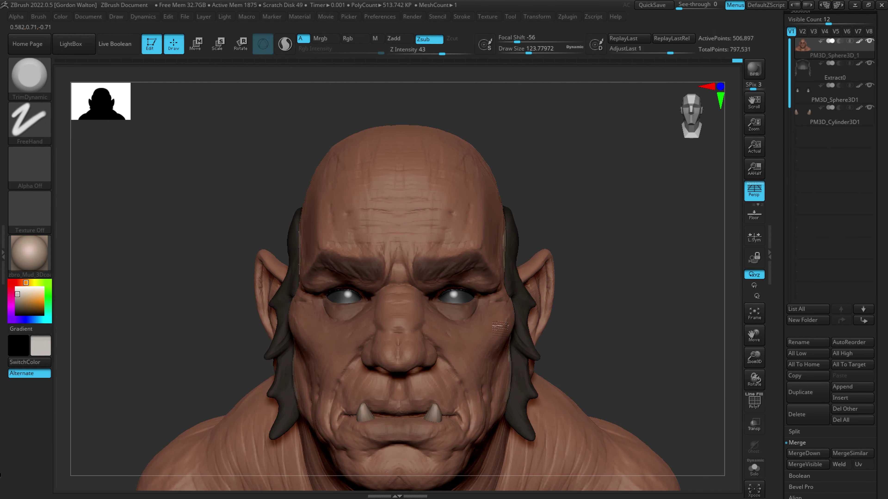
{"action": "left_click_drag", "start_coordinate": [630, 370], "coordinate": [650, 375]}
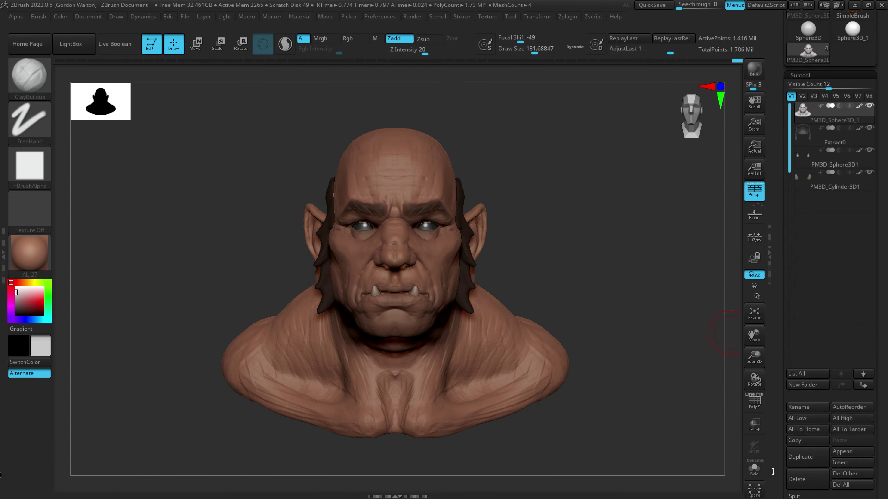
Step: Build up the chest, shoulder and abdominal muscles of the torso with the ClayBuildup brush
{"action": "key", "text": "b"}
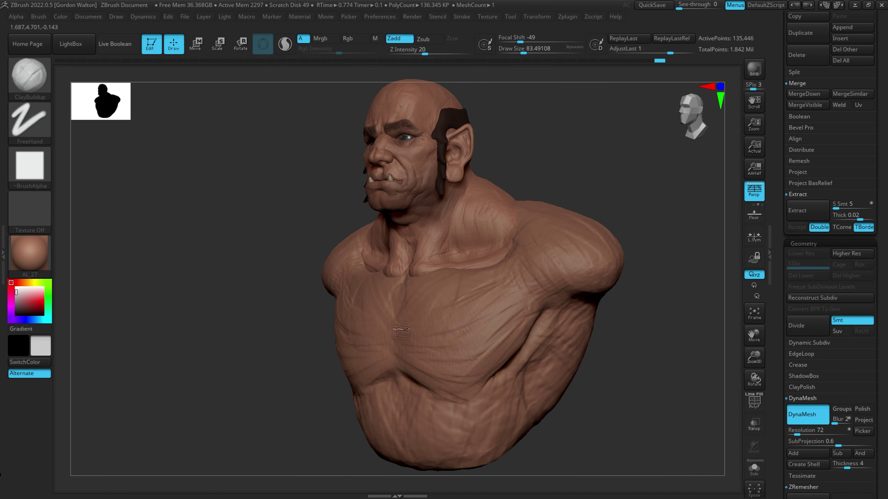
{"action": "left_click_drag", "start_coordinate": [402, 330], "coordinate": [658, 376]}
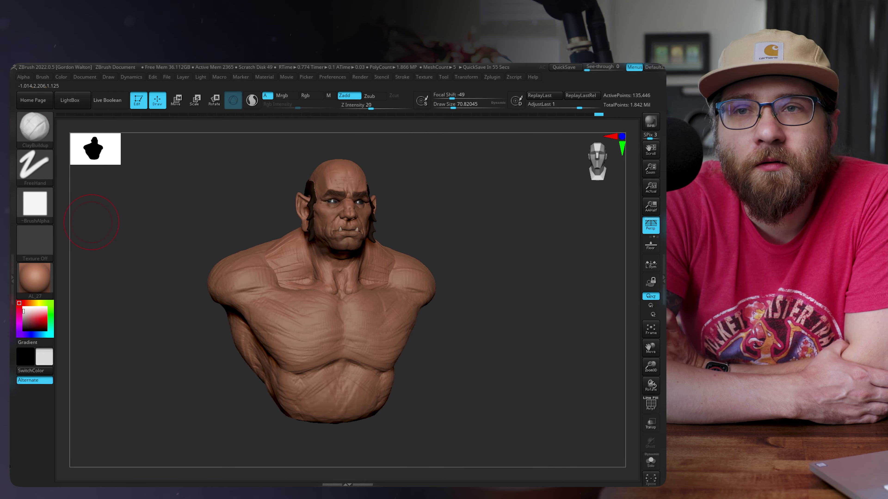
{"action": "left_click_drag", "start_coordinate": [471, 314], "coordinate": [462, 286]}
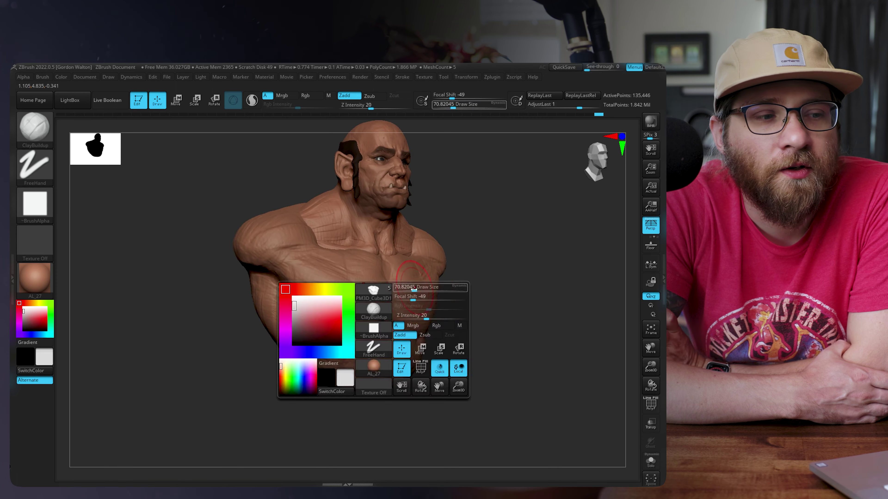
{"action": "mouse_move", "coordinate": [400, 388]}
{"action": "left_mouse_down"}
{"action": "mouse_move", "coordinate": [406, 360]}
{"action": "mouse_move", "coordinate": [561, 391]}
{"action": "mouse_move", "coordinate": [350, 352]}
{"action": "left_mouse_up"}
{"action": "left_click_drag", "start_coordinate": [470, 396], "coordinate": [425, 343]}
{"action": "mouse_move", "coordinate": [418, 384]}
{"action": "left_mouse_down"}
{"action": "mouse_move", "coordinate": [593, 369]}
{"action": "mouse_move", "coordinate": [570, 371]}
{"action": "mouse_move", "coordinate": [576, 416]}
{"action": "left_mouse_up"}
Step: Adjust the torso's front and side silhouettes around the chest and waist with the Move brush
{"action": "key", "text": "b"}
{"action": "key", "text": "m"}
{"action": "key", "text": "v"}
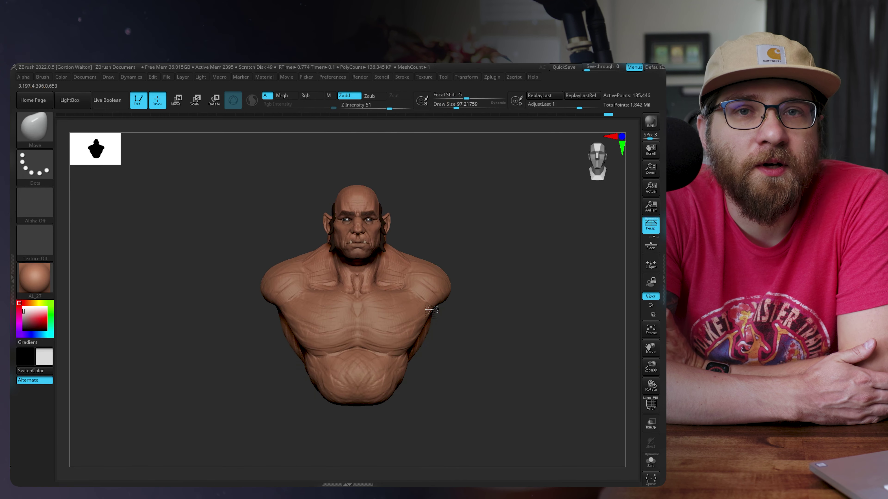
{"action": "left_click_drag", "start_coordinate": [377, 398], "coordinate": [541, 427]}
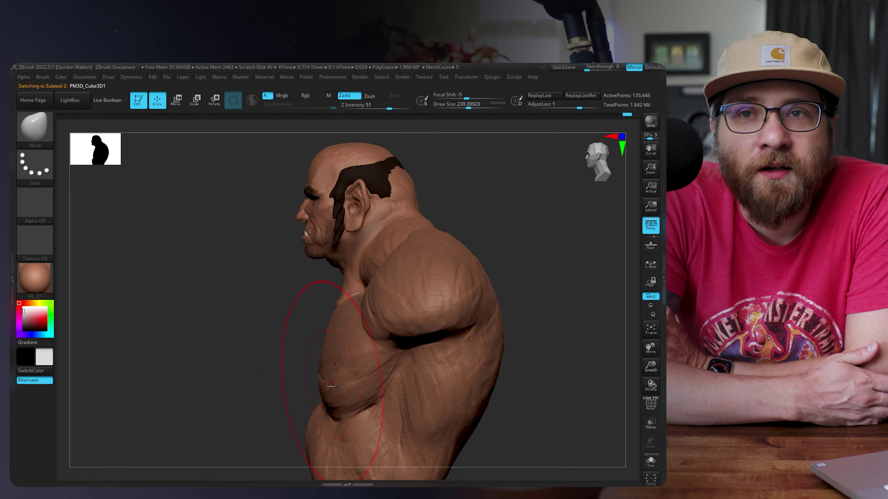
{"action": "left_click_drag", "start_coordinate": [317, 380], "coordinate": [405, 288]}
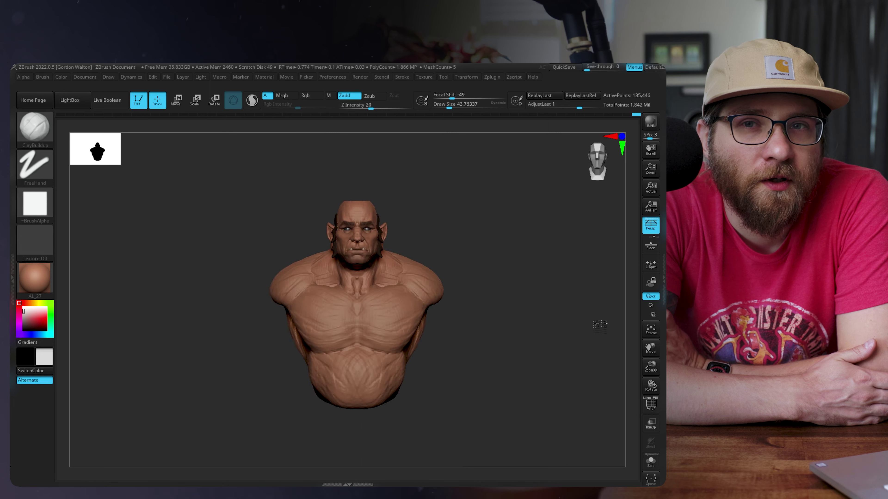
Step: Fit the upper-arm cylinder under the shoulder and adjust its shape with the Move brush
{"action": "key", "text": "b"}
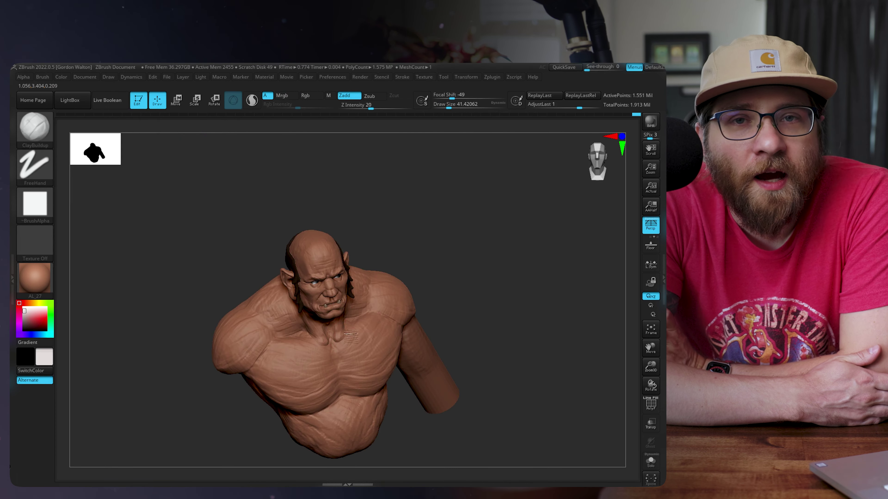
{"action": "left_click_drag", "start_coordinate": [440, 259], "coordinate": [394, 313]}
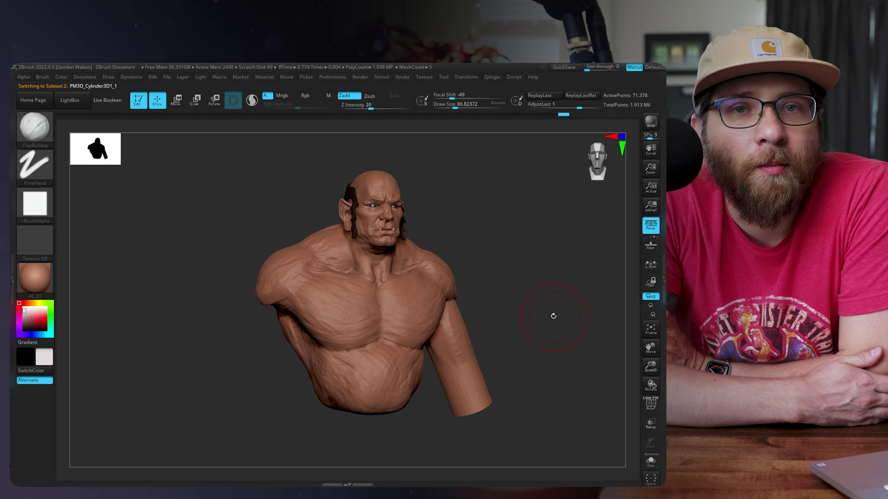
{"action": "mouse_move", "coordinate": [578, 325]}
{"action": "left_mouse_down"}
{"action": "mouse_move", "coordinate": [539, 308]}
{"action": "mouse_move", "coordinate": [370, 290]}
{"action": "left_mouse_up"}
{"action": "mouse_move", "coordinate": [375, 326]}
{"action": "left_mouse_down"}
{"action": "mouse_move", "coordinate": [420, 297]}
{"action": "mouse_move", "coordinate": [472, 218]}
{"action": "mouse_move", "coordinate": [458, 346]}
{"action": "mouse_move", "coordinate": [524, 353]}
{"action": "mouse_move", "coordinate": [571, 372]}
{"action": "mouse_move", "coordinate": [483, 363]}
{"action": "mouse_move", "coordinate": [496, 350]}
{"action": "mouse_move", "coordinate": [573, 336]}
{"action": "mouse_move", "coordinate": [574, 377]}
{"action": "mouse_move", "coordinate": [525, 403]}
{"action": "mouse_move", "coordinate": [560, 333]}
{"action": "mouse_move", "coordinate": [545, 287]}
{"action": "left_mouse_up"}
{"action": "key", "text": "b"}
{"action": "key", "text": "m"}
{"action": "key", "text": "v"}
Step: Switch between the arm and torso pieces and build up the muscle forms around the arm joint with ClayBuildup
{"action": "left_click", "coordinate": [454, 332], "text": "alt"}
{"action": "left_click", "coordinate": [378, 357], "text": "alt"}
{"action": "key", "text": "b"}
{"action": "key", "text": "c"}
{"action": "key", "text": "b"}
{"action": "left_click_drag", "start_coordinate": [475, 288], "coordinate": [482, 259]}
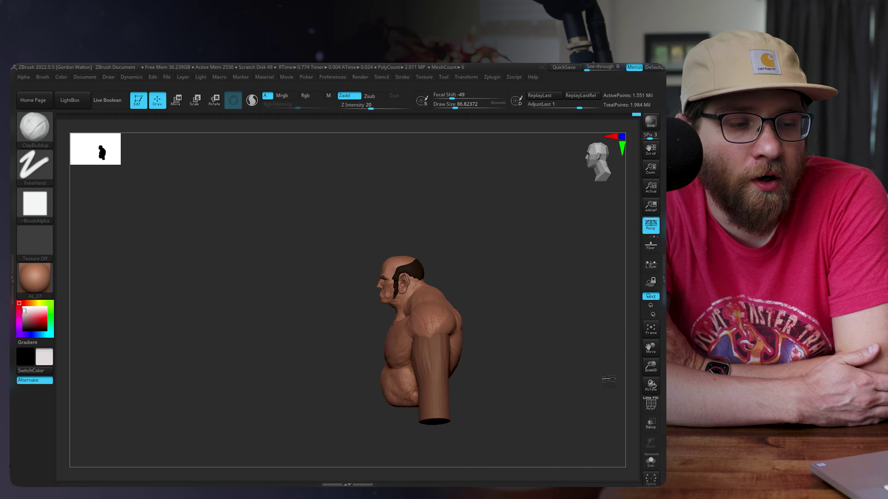
{"action": "left_click_drag", "start_coordinate": [489, 413], "coordinate": [557, 362]}
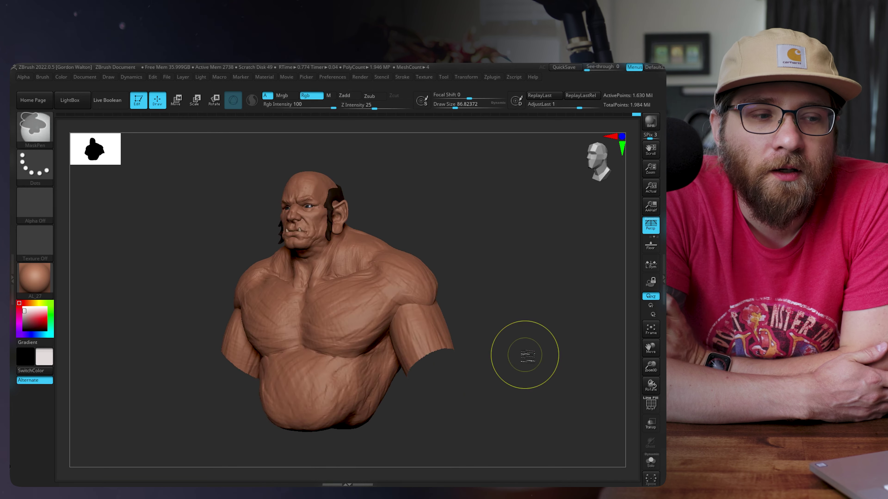
Step: Shape both upper arms with the Move brush and blend them into the shoulders with ClayBuildup and smoothing
{"action": "mouse_move", "coordinate": [521, 357]}
{"action": "left_mouse_down"}
{"action": "mouse_move", "coordinate": [531, 369]}
{"action": "mouse_move", "coordinate": [441, 283]}
{"action": "mouse_move", "coordinate": [417, 324]}
{"action": "left_mouse_up"}
{"action": "mouse_move", "coordinate": [431, 412]}
{"action": "left_mouse_down"}
{"action": "mouse_move", "coordinate": [458, 297]}
{"action": "mouse_move", "coordinate": [458, 377]}
{"action": "left_mouse_up"}
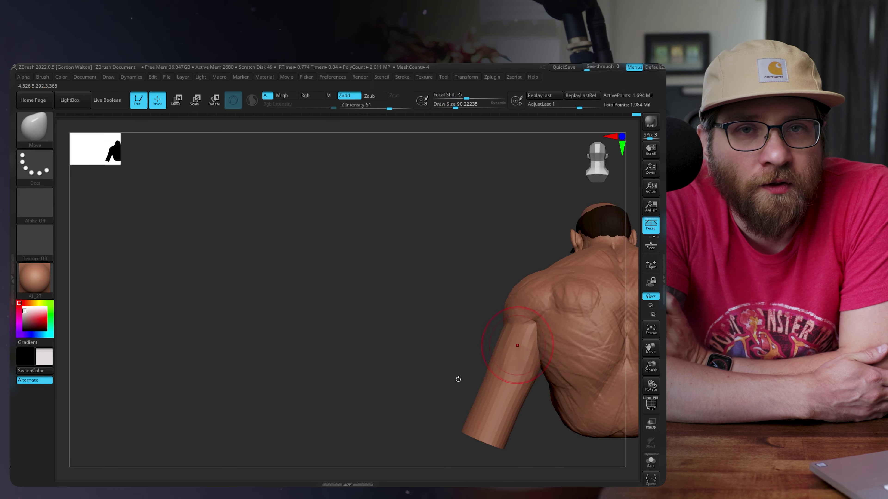
{"action": "key", "text": "space"}
{"action": "mouse_move", "coordinate": [430, 334]}
{"action": "left_mouse_down"}
{"action": "mouse_move", "coordinate": [402, 346]}
{"action": "mouse_move", "coordinate": [297, 350]}
{"action": "mouse_move", "coordinate": [384, 383]}
{"action": "mouse_move", "coordinate": [582, 298]}
{"action": "mouse_move", "coordinate": [420, 302]}
{"action": "mouse_move", "coordinate": [471, 401]}
{"action": "left_mouse_up"}
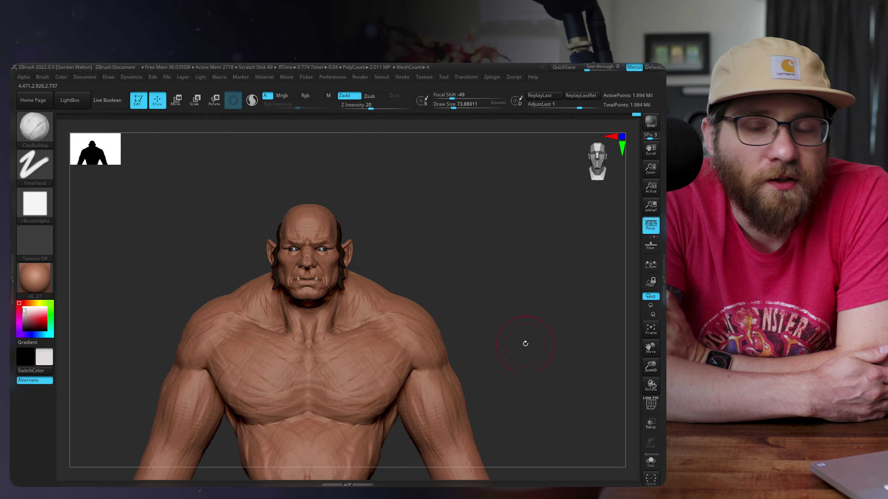
{"action": "key", "text": "shift"}
{"action": "mouse_move", "coordinate": [418, 376]}
{"action": "left_mouse_down"}
{"action": "mouse_move", "coordinate": [298, 327]}
{"action": "mouse_move", "coordinate": [375, 295]}
{"action": "left_mouse_up"}
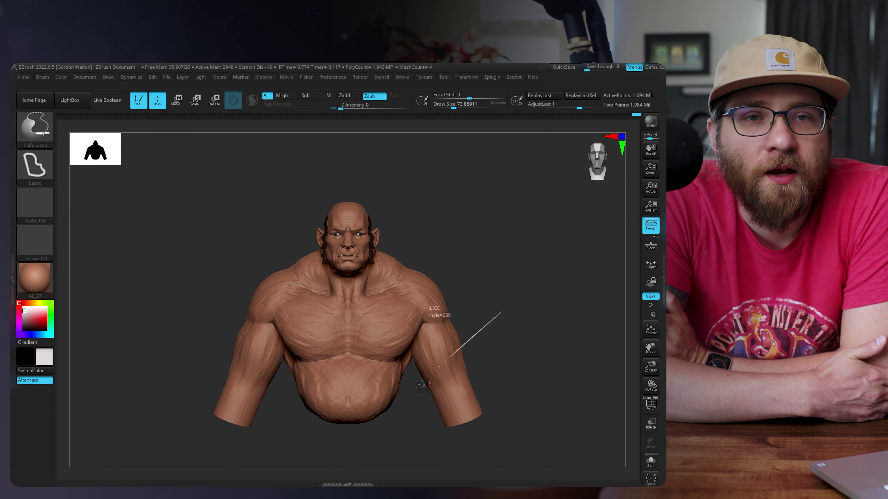
Step: Slice off the lower part of both arms with a diagonal cut partway along the upper arm
{"action": "left_click", "coordinate": [34, 127], "text": "ctrl+shift"}
{"action": "left_click", "coordinate": [82, 191]}
{"action": "left_click_drag", "start_coordinate": [479, 335], "coordinate": [414, 388], "text": "ctrl+shift"}
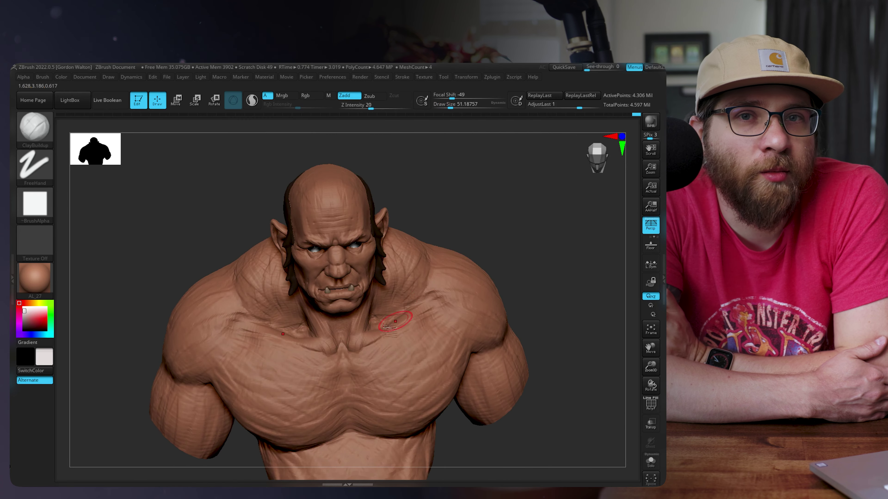
Step: Build up the muscles of the shoulders, shoulder blades and back with the ClayBuildup brush
{"action": "mouse_move", "coordinate": [434, 367]}
{"action": "left_mouse_down"}
{"action": "mouse_move", "coordinate": [434, 314]}
{"action": "mouse_move", "coordinate": [489, 314]}
{"action": "left_mouse_up"}
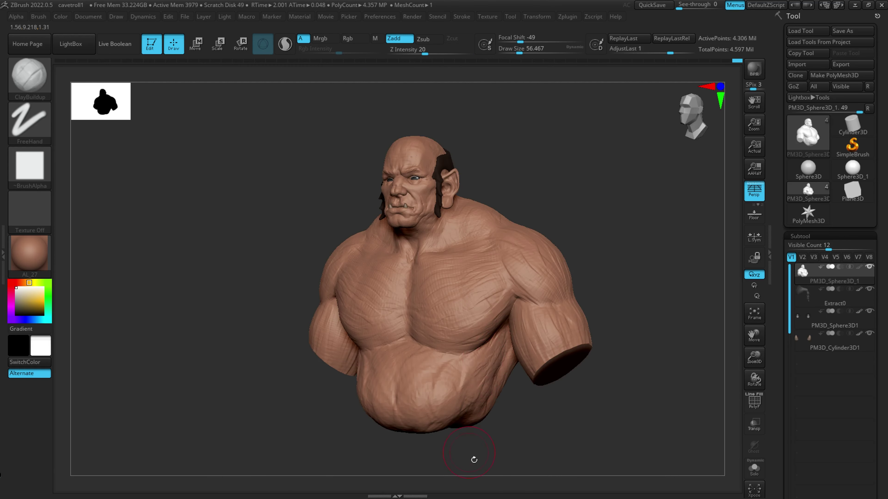
{"action": "mouse_move", "coordinate": [474, 459]}
{"action": "left_mouse_down"}
{"action": "mouse_move", "coordinate": [476, 317]}
{"action": "mouse_move", "coordinate": [529, 337]}
{"action": "mouse_move", "coordinate": [540, 408]}
{"action": "left_mouse_up"}
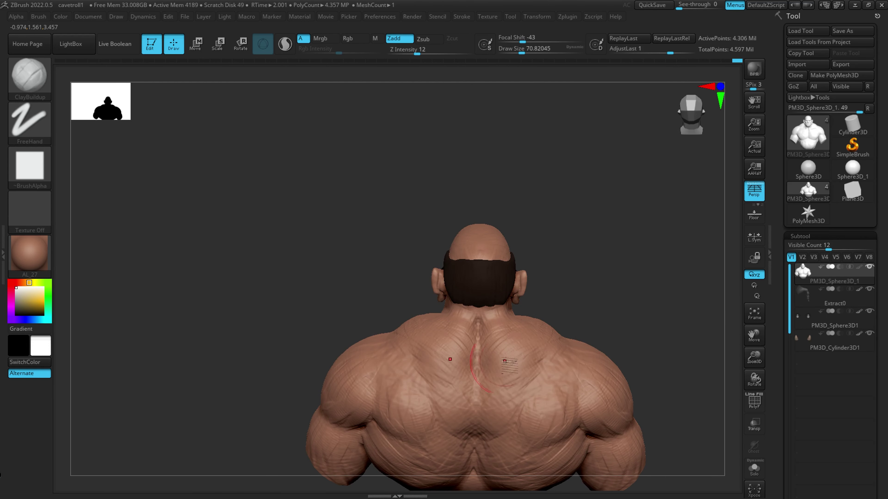
{"action": "right_click_drag", "start_coordinate": [504, 362], "coordinate": [637, 238]}
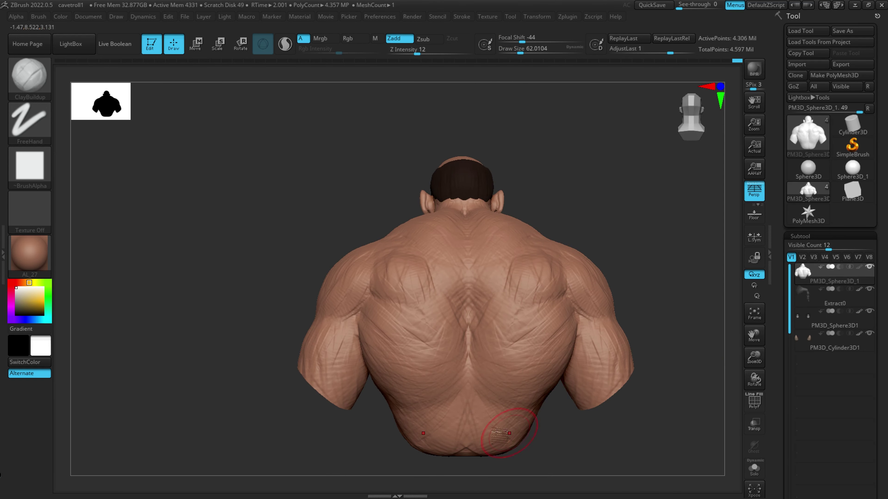
{"action": "right_click_drag", "start_coordinate": [657, 299], "coordinate": [556, 318]}
{"action": "right_click_drag", "start_coordinate": [714, 352], "coordinate": [363, 334]}
Step: Build up the chest and heavy belly from the front and underside with the ClayBuildup brush
{"action": "right_click_drag", "start_coordinate": [653, 219], "coordinate": [492, 330]}
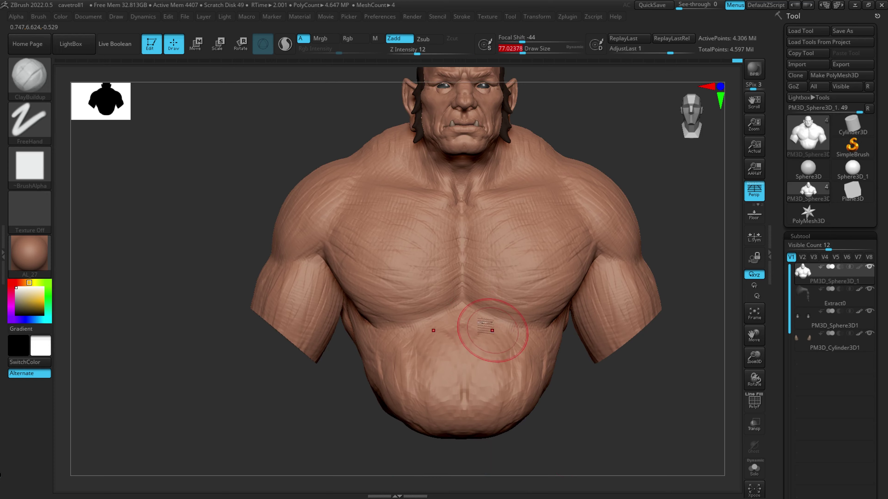
{"action": "mouse_move", "coordinate": [517, 361]}
{"action": "right_mouse_down"}
{"action": "mouse_move", "coordinate": [602, 333]}
{"action": "mouse_move", "coordinate": [455, 323]}
{"action": "mouse_move", "coordinate": [563, 332]}
{"action": "mouse_move", "coordinate": [590, 323]}
{"action": "right_mouse_up"}
{"action": "mouse_move", "coordinate": [630, 237]}
{"action": "right_mouse_down"}
{"action": "mouse_move", "coordinate": [737, 313]}
{"action": "mouse_move", "coordinate": [535, 266]}
{"action": "right_mouse_up"}
{"action": "left_click", "coordinate": [468, 241], "text": "alt"}
{"action": "left_click_drag", "start_coordinate": [476, 245], "coordinate": [525, 284]}
{"action": "right_click_drag", "start_coordinate": [525, 284], "coordinate": [631, 254]}
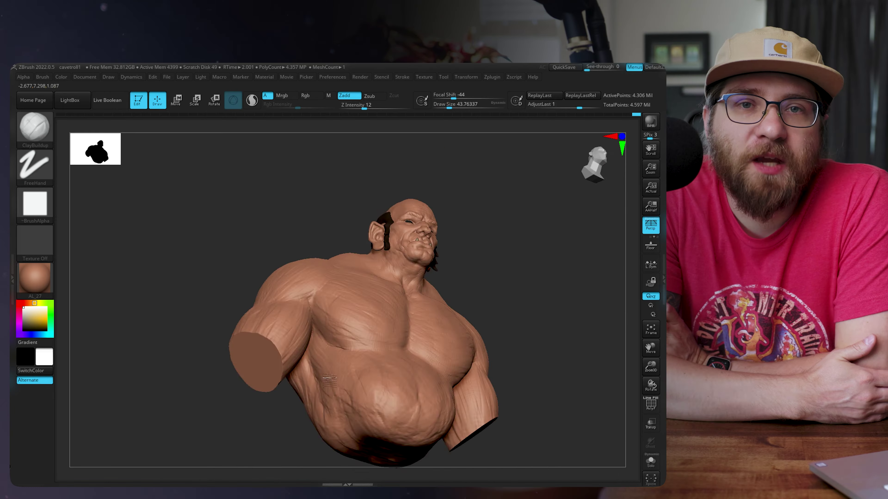
{"action": "right_click_drag", "start_coordinate": [525, 402], "coordinate": [594, 410]}
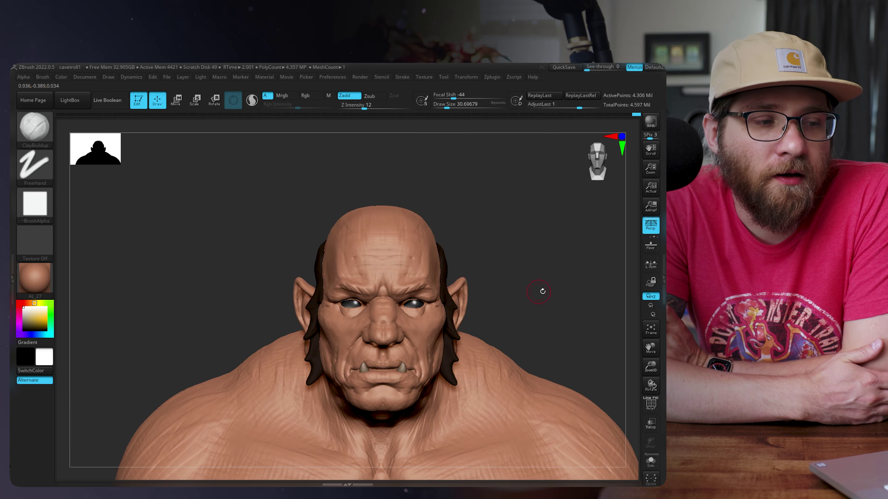
Step: Try to pull the back of the hair piece out into a long ponytail
{"action": "mouse_move", "coordinate": [541, 290]}
{"action": "right_mouse_down"}
{"action": "mouse_move", "coordinate": [525, 337]}
{"action": "mouse_move", "coordinate": [631, 381]}
{"action": "mouse_move", "coordinate": [595, 350]}
{"action": "right_mouse_up"}
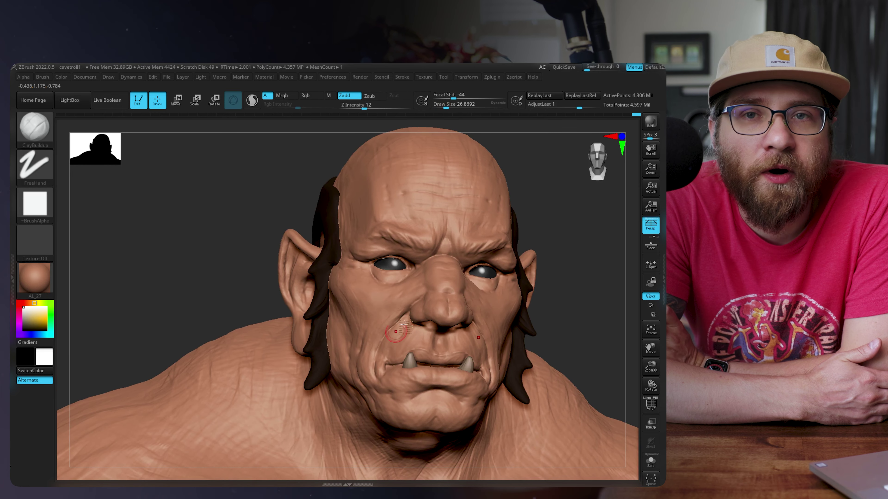
{"action": "right_click_drag", "start_coordinate": [406, 316], "coordinate": [503, 316], "text": "alt"}
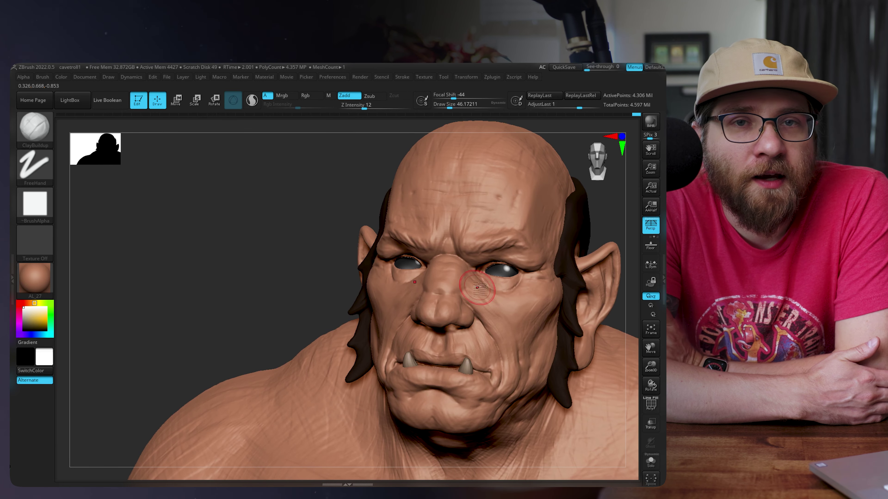
{"action": "right_click_drag", "start_coordinate": [537, 292], "coordinate": [507, 294]}
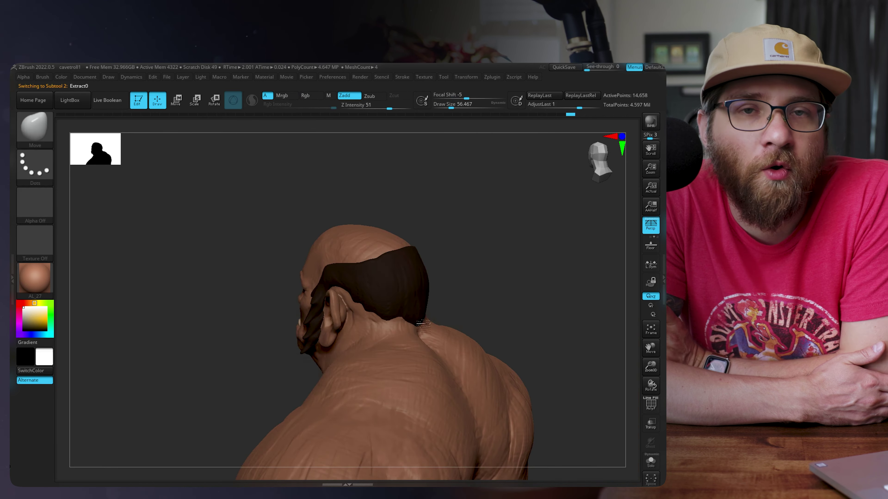
{"action": "right_click_drag", "start_coordinate": [454, 350], "coordinate": [509, 339]}
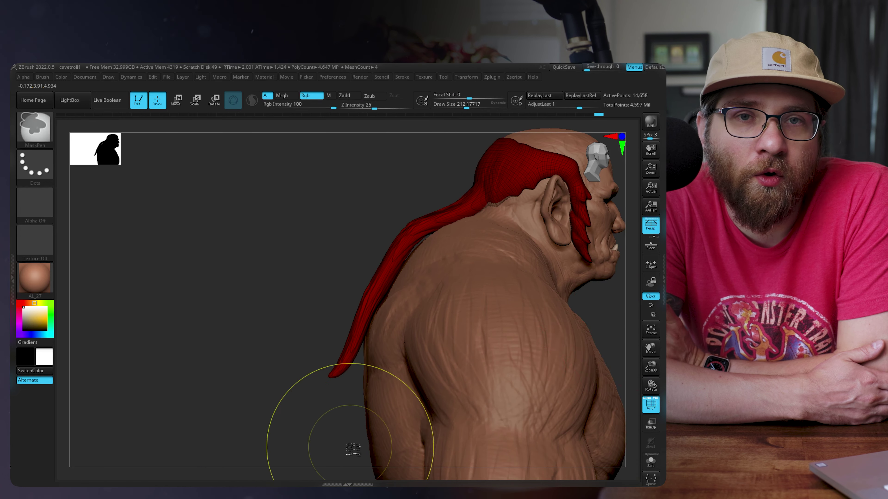
{"action": "mouse_move", "coordinate": [347, 398]}
{"action": "right_mouse_down"}
{"action": "mouse_move", "coordinate": [413, 208]}
{"action": "mouse_move", "coordinate": [366, 347]}
{"action": "right_mouse_up"}
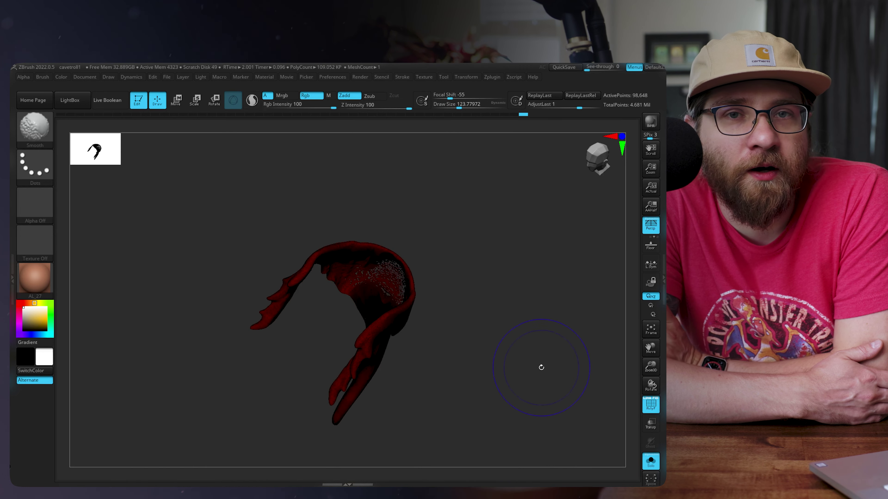
Step: Open the Inflat brush's auto masking options and remesh the isolated hair piece with DynaMesh
{"action": "left_click", "coordinate": [42, 77]}
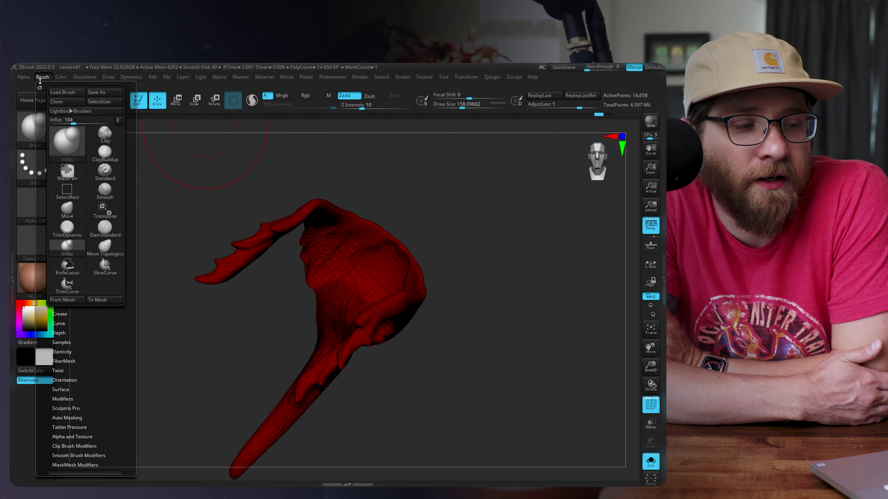
{"action": "left_click", "coordinate": [69, 418]}
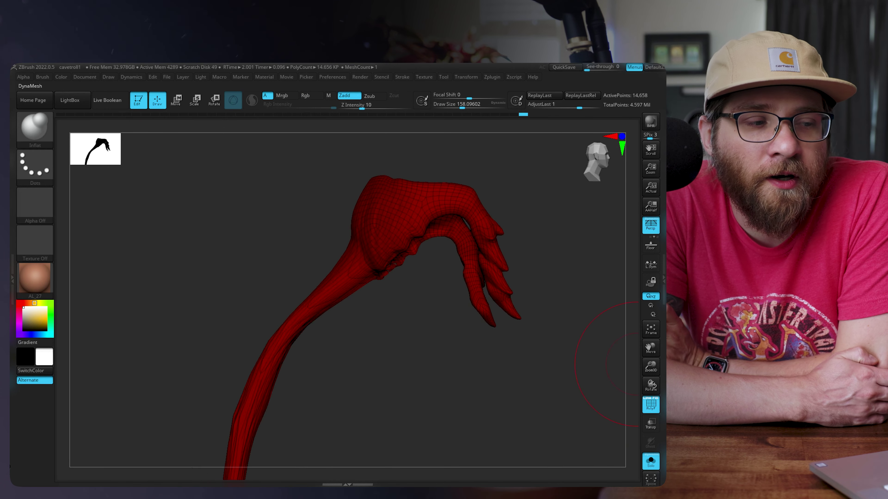
{"action": "key", "text": "shift+f"}
{"action": "mouse_move", "coordinate": [444, 368]}
{"action": "right_mouse_down"}
{"action": "mouse_move", "coordinate": [452, 414]}
{"action": "mouse_move", "coordinate": [462, 395]}
{"action": "right_mouse_up"}
{"action": "key", "text": "shift+f"}
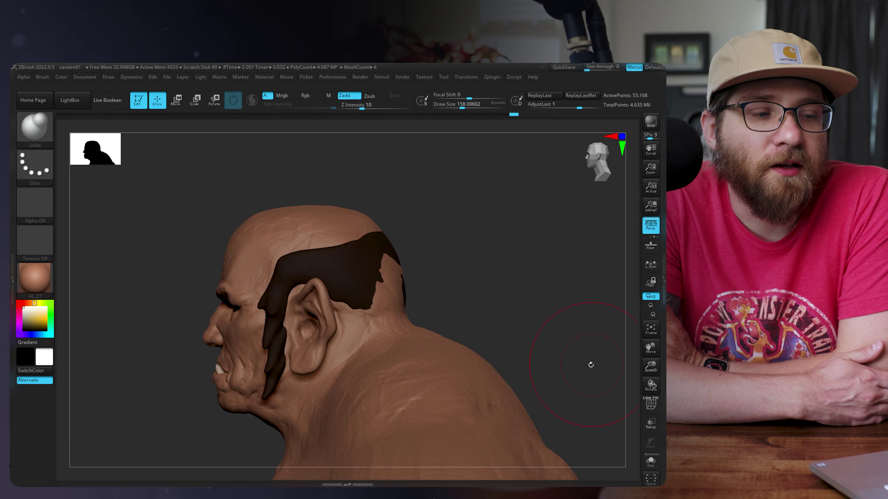
Step: Add muscle volume to the back of the neck and the upper back with the ClayBuildup brush
{"action": "mouse_move", "coordinate": [591, 363]}
{"action": "right_mouse_down"}
{"action": "mouse_move", "coordinate": [517, 258]}
{"action": "mouse_move", "coordinate": [477, 234]}
{"action": "mouse_move", "coordinate": [440, 347]}
{"action": "mouse_move", "coordinate": [405, 307]}
{"action": "right_mouse_up"}
{"action": "key", "text": "b"}
{"action": "key", "text": "c"}
{"action": "key", "text": "b"}
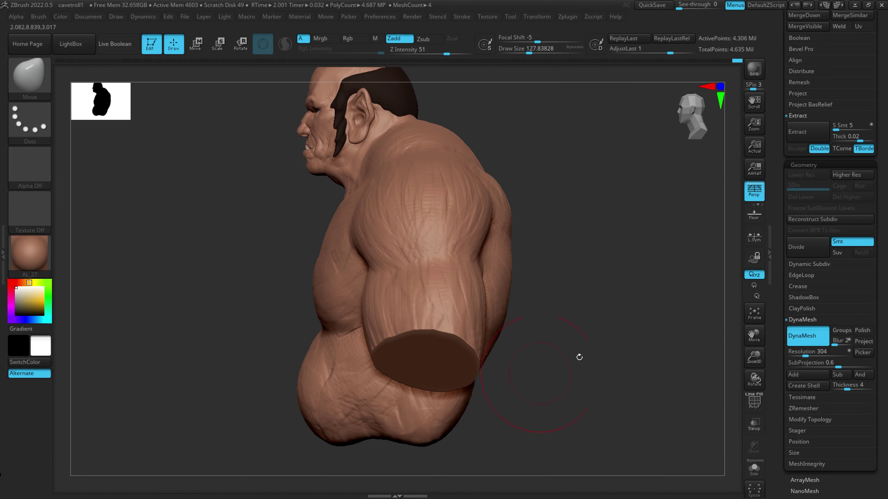
{"action": "right_click_drag", "start_coordinate": [578, 356], "coordinate": [547, 297]}
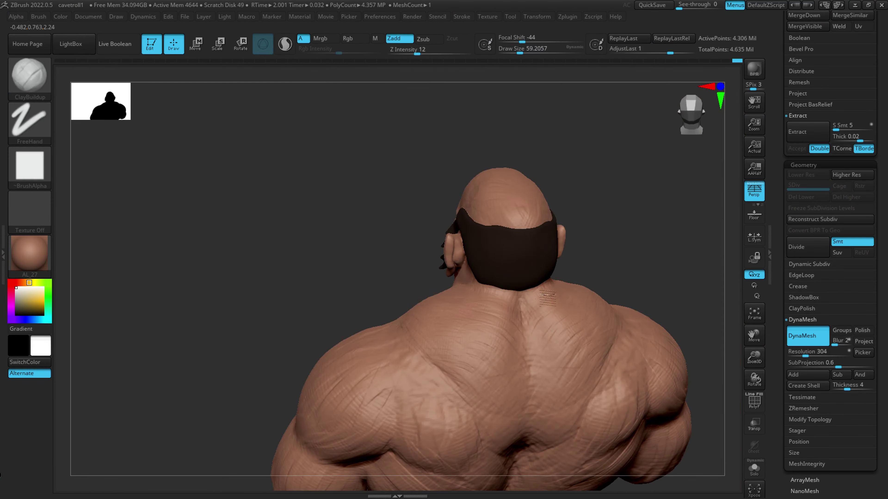
{"action": "mouse_move", "coordinate": [561, 381]}
{"action": "right_mouse_down"}
{"action": "mouse_move", "coordinate": [667, 308]}
{"action": "mouse_move", "coordinate": [640, 329]}
{"action": "mouse_move", "coordinate": [648, 292]}
{"action": "mouse_move", "coordinate": [548, 383]}
{"action": "mouse_move", "coordinate": [681, 369]}
{"action": "mouse_move", "coordinate": [638, 396]}
{"action": "mouse_move", "coordinate": [508, 290]}
{"action": "mouse_move", "coordinate": [583, 344]}
{"action": "right_mouse_up"}
Step: Flatten the back muscle planes with TrimDynamic and adjust the back's form with the Move brush
{"action": "key", "text": "b"}
{"action": "key", "text": "t"}
{"action": "key", "text": "d"}
{"action": "key", "text": "b"}
{"action": "key", "text": "m"}
{"action": "key", "text": "v"}
Step: Strengthen the shoulder blades and the muscles along the spine with the ClayBuildup brush
{"action": "key", "text": "b"}
{"action": "key", "text": "c"}
{"action": "key", "text": "b"}
{"action": "right_click_drag", "start_coordinate": [543, 434], "coordinate": [669, 254]}
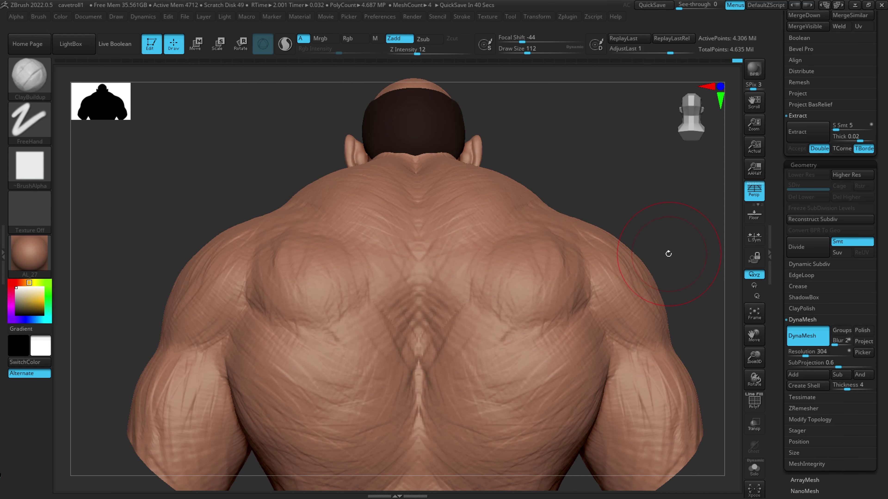
Step: Reshape the torso with the Move brush and form nipples on the lower chest muscles
{"action": "mouse_move", "coordinate": [669, 253]}
{"action": "right_mouse_down"}
{"action": "mouse_move", "coordinate": [604, 387]}
{"action": "mouse_move", "coordinate": [684, 367]}
{"action": "mouse_move", "coordinate": [696, 355]}
{"action": "mouse_move", "coordinate": [565, 247]}
{"action": "mouse_move", "coordinate": [370, 484]}
{"action": "mouse_move", "coordinate": [369, 339]}
{"action": "mouse_move", "coordinate": [517, 284]}
{"action": "mouse_move", "coordinate": [472, 315]}
{"action": "mouse_move", "coordinate": [426, 367]}
{"action": "mouse_move", "coordinate": [579, 291]}
{"action": "mouse_move", "coordinate": [517, 308]}
{"action": "mouse_move", "coordinate": [483, 301]}
{"action": "mouse_move", "coordinate": [443, 323]}
{"action": "right_mouse_up"}
{"action": "key", "text": "b"}
{"action": "key", "text": "m"}
{"action": "key", "text": "v"}
{"action": "right_click_drag", "start_coordinate": [414, 360], "coordinate": [426, 317]}
{"action": "key", "text": "space"}
{"action": "left_click_drag", "start_coordinate": [312, 324], "coordinate": [320, 324]}
{"action": "right_click_drag", "start_coordinate": [419, 325], "coordinate": [582, 308]}
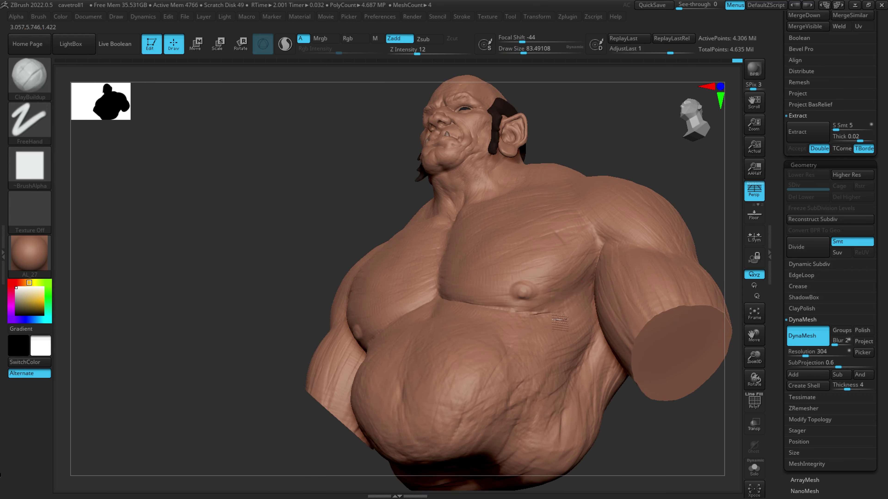
Step: Refine the chest muscles and round out the belly with ClayBuildup at a draw size of about 80
{"action": "right_click_drag", "start_coordinate": [536, 411], "coordinate": [468, 378]}
{"action": "right_click_drag", "start_coordinate": [512, 352], "coordinate": [464, 338]}
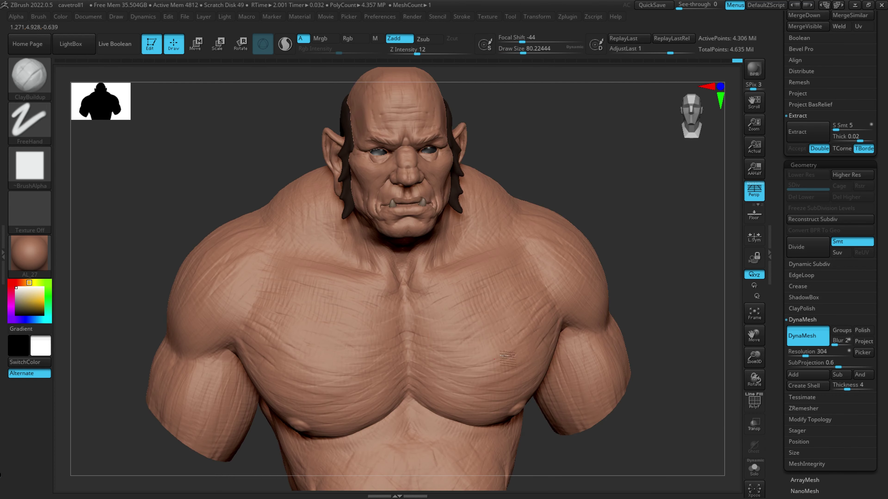
{"action": "right_click_drag", "start_coordinate": [527, 318], "coordinate": [354, 384]}
{"action": "right_click_drag", "start_coordinate": [454, 449], "coordinate": [532, 396]}
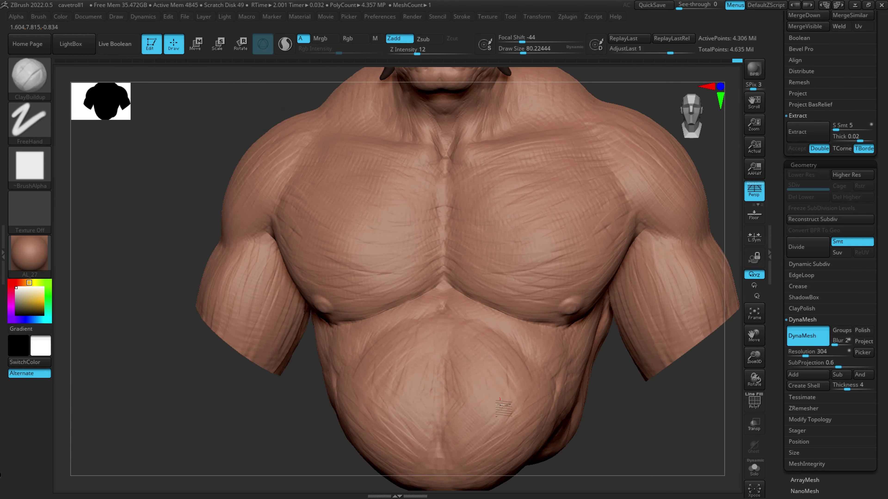
{"action": "right_click_drag", "start_coordinate": [488, 374], "coordinate": [569, 390]}
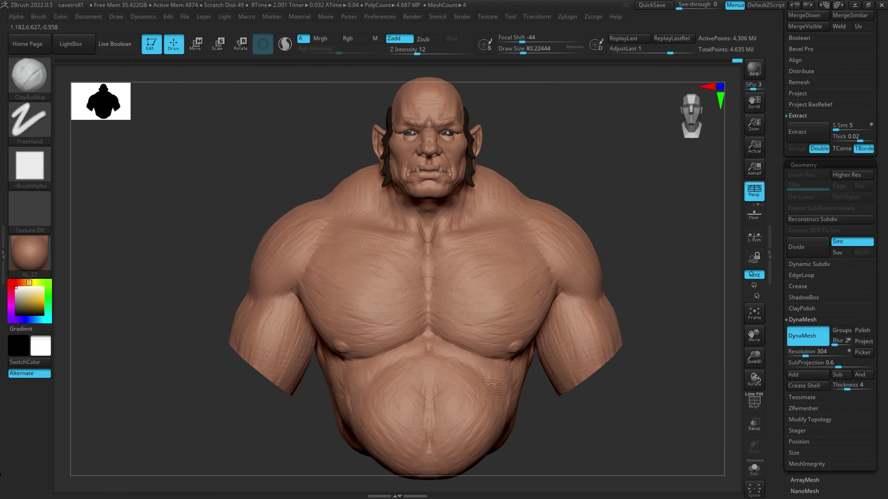
{"action": "right_click_drag", "start_coordinate": [514, 363], "coordinate": [670, 308]}
Step: Refine the muscle fibres on the chest, neck and shoulders with ClayBuildup at a draw size of about 46
{"action": "right_click_drag", "start_coordinate": [699, 404], "coordinate": [417, 370]}
{"action": "right_click_drag", "start_coordinate": [423, 329], "coordinate": [404, 355]}
{"action": "mouse_move", "coordinate": [437, 410]}
{"action": "right_mouse_down"}
{"action": "mouse_move", "coordinate": [524, 377]}
{"action": "mouse_move", "coordinate": [443, 395]}
{"action": "mouse_move", "coordinate": [555, 343]}
{"action": "mouse_move", "coordinate": [60, 238]}
{"action": "mouse_move", "coordinate": [486, 367]}
{"action": "mouse_move", "coordinate": [476, 329]}
{"action": "right_mouse_up"}
{"action": "mouse_move", "coordinate": [581, 385]}
{"action": "right_mouse_down"}
{"action": "mouse_move", "coordinate": [515, 338]}
{"action": "mouse_move", "coordinate": [525, 318]}
{"action": "mouse_move", "coordinate": [395, 361]}
{"action": "mouse_move", "coordinate": [594, 361]}
{"action": "right_mouse_up"}
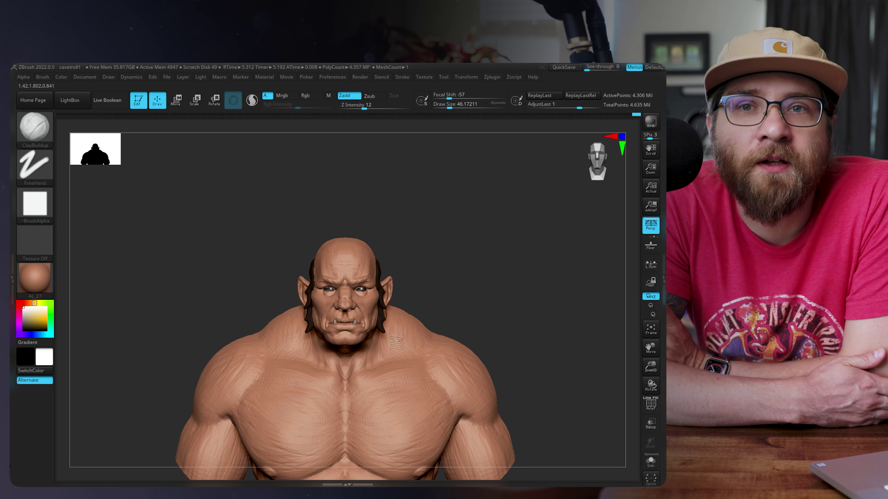
{"action": "right_click_drag", "start_coordinate": [430, 399], "coordinate": [387, 418]}
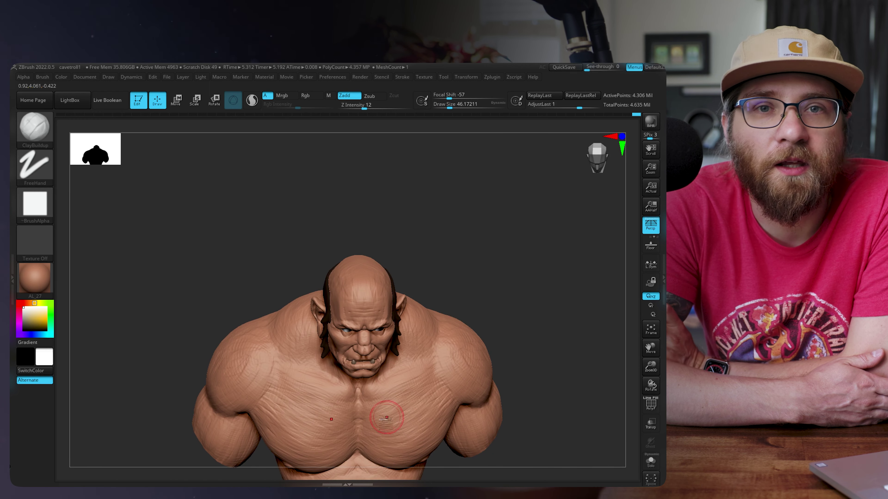
{"action": "mouse_move", "coordinate": [423, 379]}
{"action": "right_mouse_down"}
{"action": "mouse_move", "coordinate": [466, 362]}
{"action": "mouse_move", "coordinate": [452, 377]}
{"action": "mouse_move", "coordinate": [481, 411]}
{"action": "right_mouse_up"}
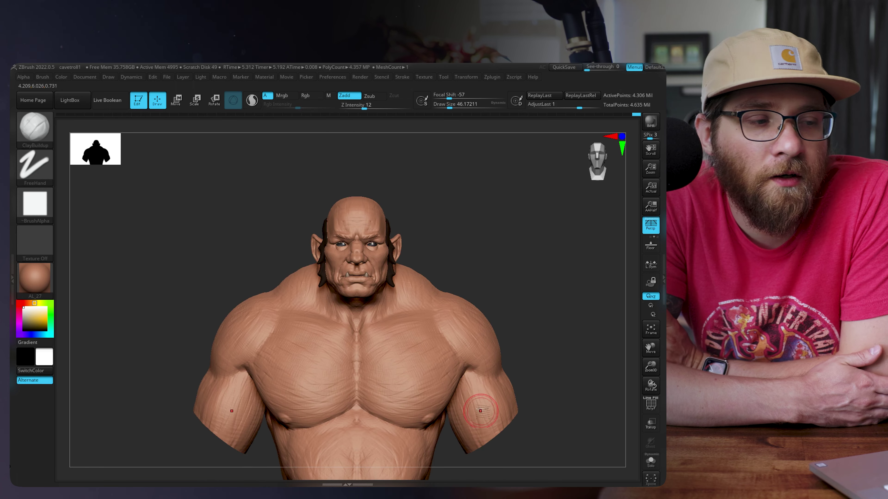
Step: Adjust the head and neck forms with the Move brush and refine facial details with DamStandard and ClayBuildup
{"action": "right_click_drag", "start_coordinate": [410, 321], "coordinate": [316, 329]}
{"action": "mouse_move", "coordinate": [321, 401]}
{"action": "right_mouse_down"}
{"action": "mouse_move", "coordinate": [604, 411]}
{"action": "mouse_move", "coordinate": [262, 396]}
{"action": "mouse_move", "coordinate": [364, 334]}
{"action": "mouse_move", "coordinate": [333, 377]}
{"action": "right_mouse_up"}
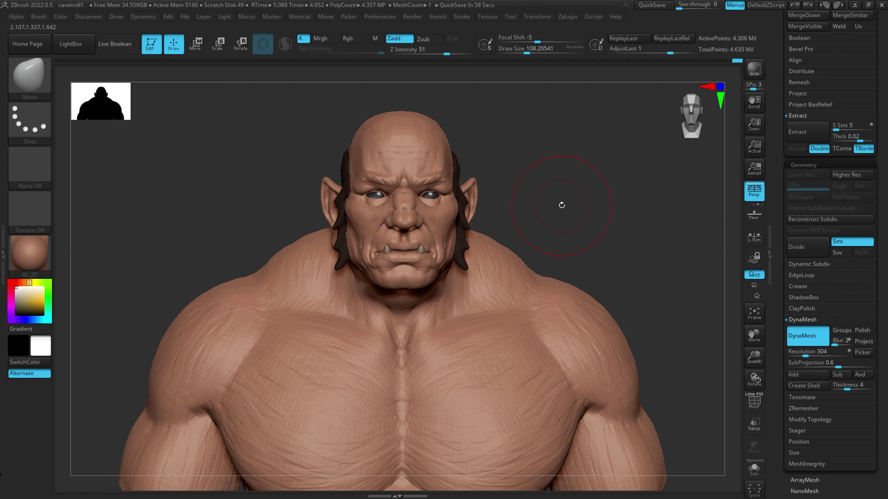
{"action": "right_click_drag", "start_coordinate": [719, 347], "coordinate": [476, 262]}
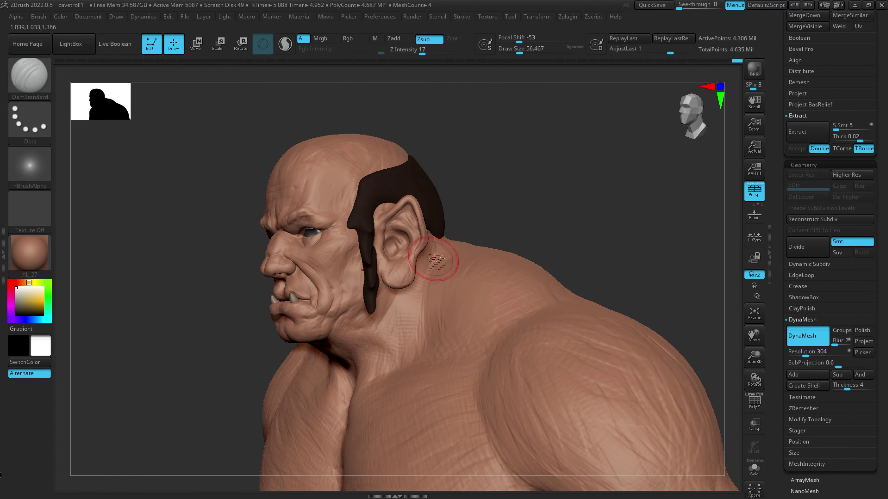
{"action": "right_click_drag", "start_coordinate": [446, 258], "coordinate": [396, 330]}
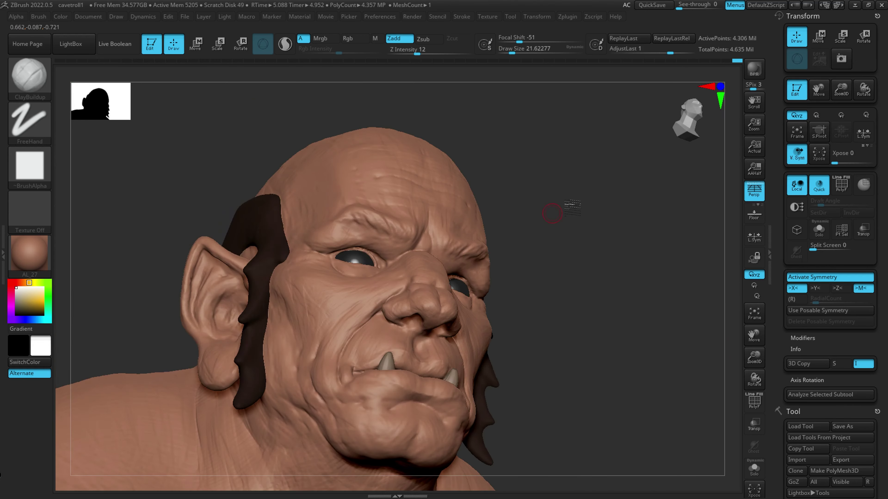
Step: Adjust the neck with the Move brush and refine the face with ClayBuildup at a draw size of about 22
{"action": "mouse_move", "coordinate": [552, 213]}
{"action": "left_mouse_down"}
{"action": "mouse_move", "coordinate": [469, 208]}
{"action": "mouse_move", "coordinate": [432, 333]}
{"action": "mouse_move", "coordinate": [456, 287]}
{"action": "left_mouse_up"}
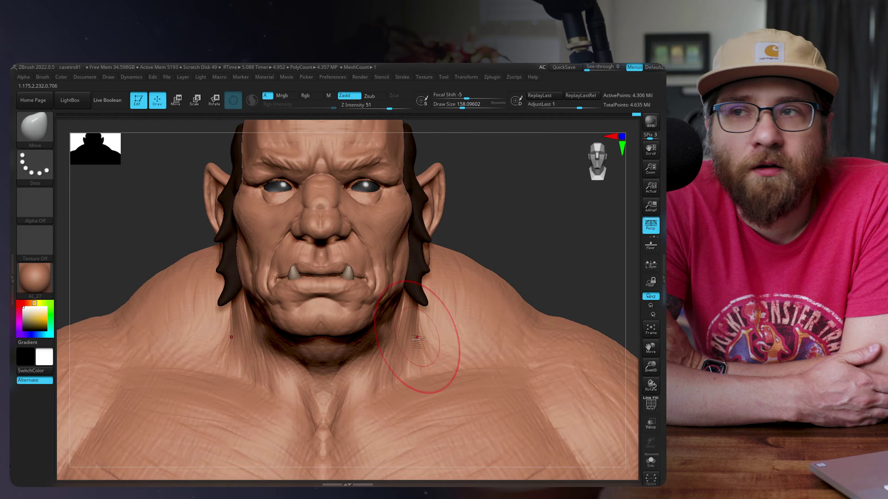
{"action": "left_click_drag", "start_coordinate": [456, 367], "coordinate": [285, 386]}
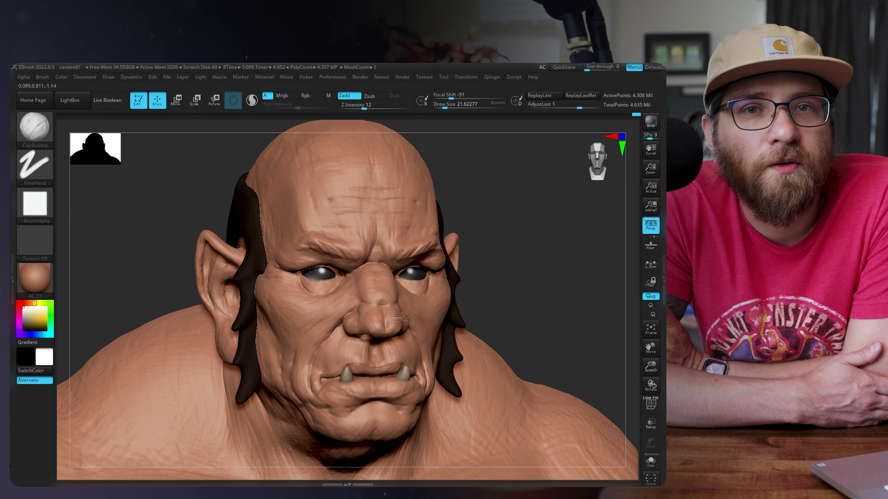
{"action": "left_click_drag", "start_coordinate": [401, 320], "coordinate": [566, 322]}
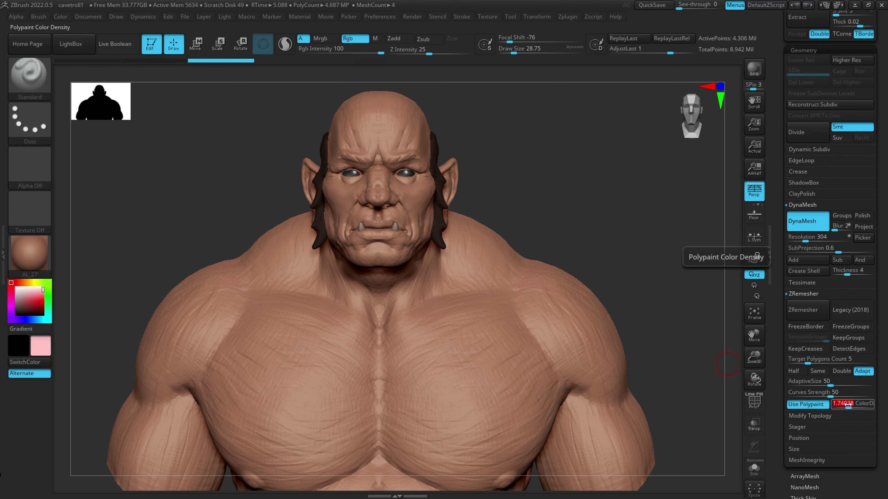
Step: Retopologize the body with ZRemesher at a target polygon count of 5, using polypaint with a color density of about 1.74
{"action": "left_click", "coordinate": [821, 310]}
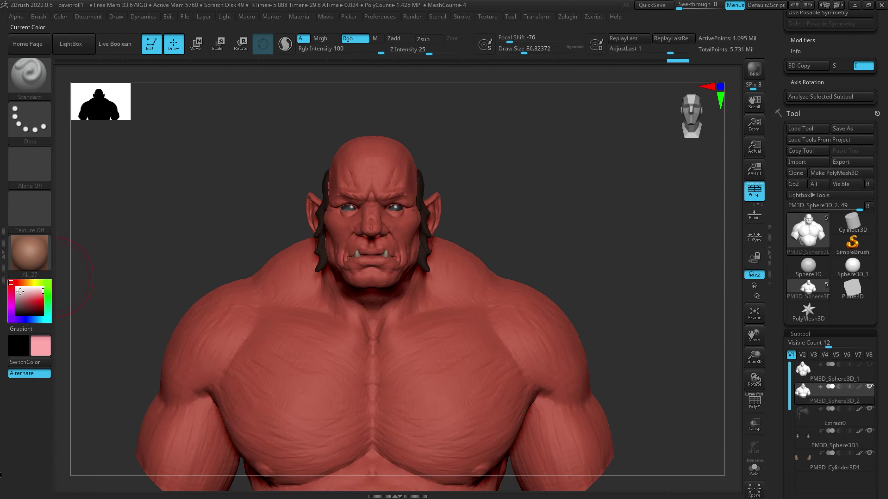
Step: Try a SkinShade4 material on the body with a brown skin color of 157, 104, 78 and adjust its specular curve
{"action": "left_click", "coordinate": [30, 252]}
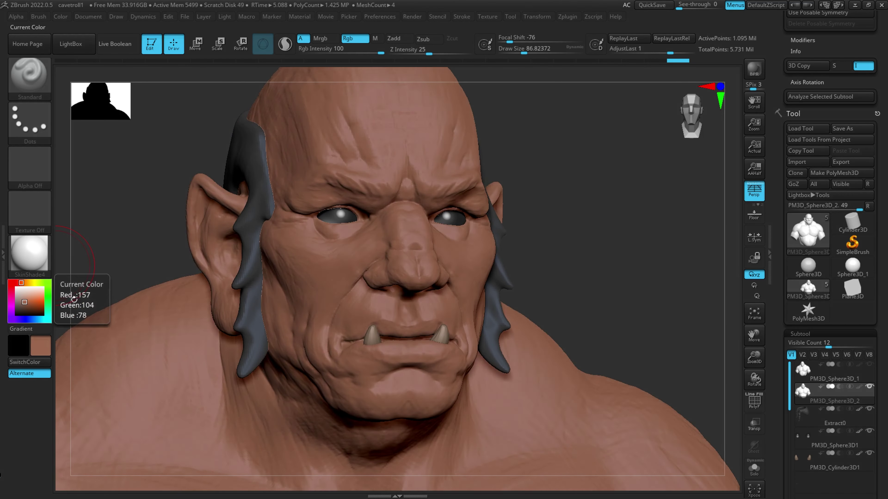
{"action": "left_click", "coordinate": [60, 17]}
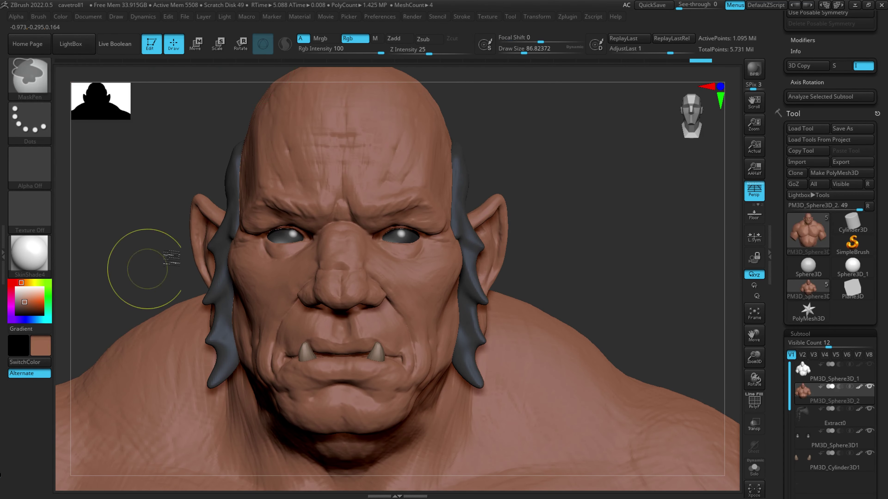
{"action": "left_click", "coordinate": [300, 16]}
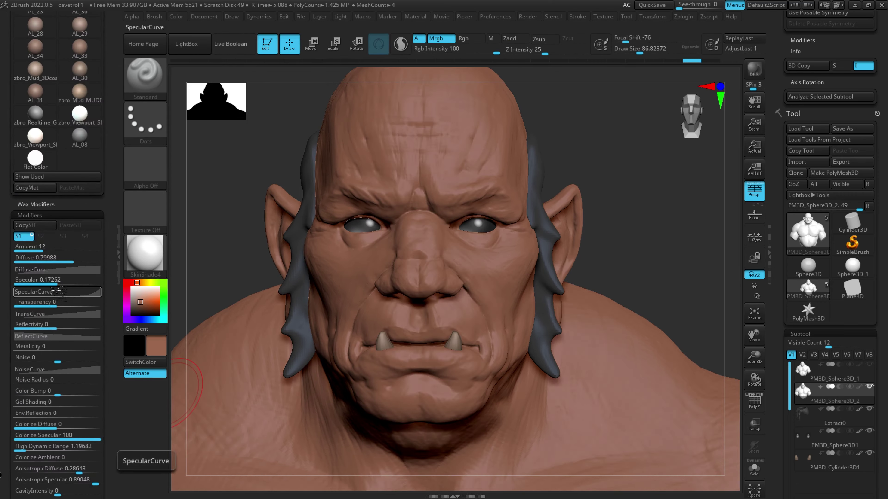
{"action": "left_click", "coordinate": [34, 291]}
{"action": "left_click_drag", "start_coordinate": [83, 350], "coordinate": [77, 344]}
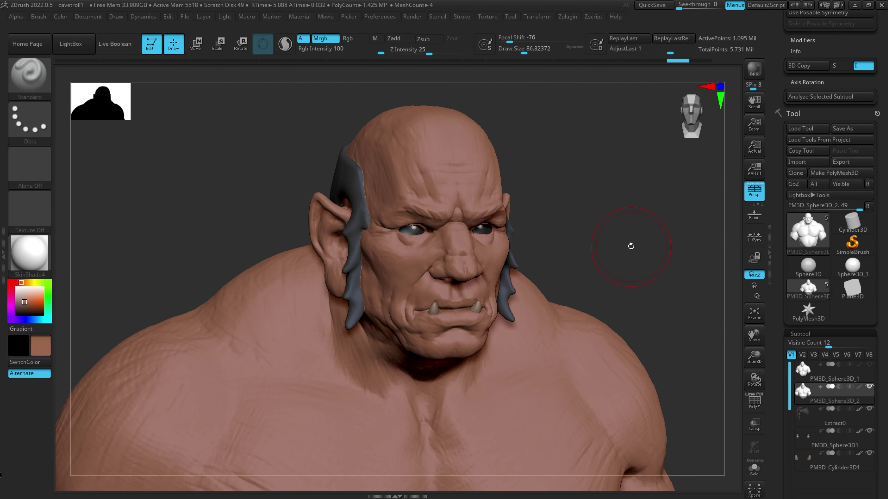
{"action": "left_click", "coordinate": [225, 17]}
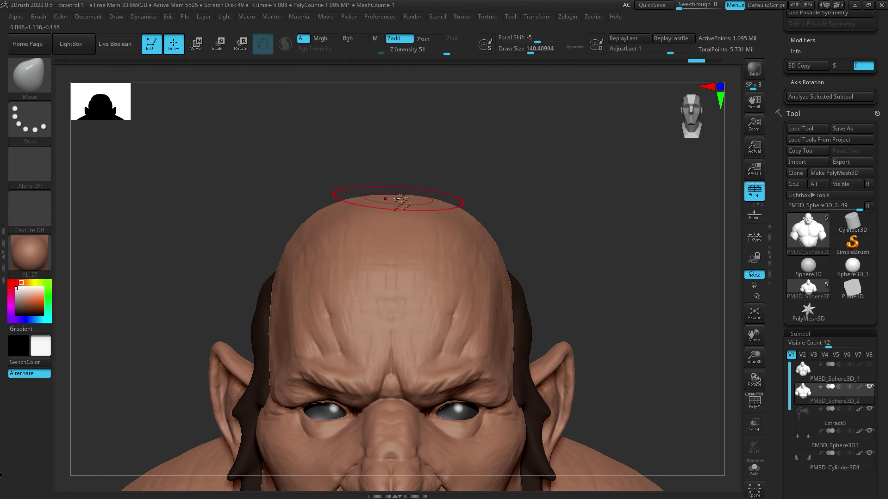
Step: Reshape the skull with the Move brush and refine the nose, cheeks and chest with ClayBuildup and DamStandard
{"action": "mouse_move", "coordinate": [396, 196]}
{"action": "left_mouse_down"}
{"action": "mouse_move", "coordinate": [574, 181]}
{"action": "mouse_move", "coordinate": [692, 339]}
{"action": "left_mouse_up"}
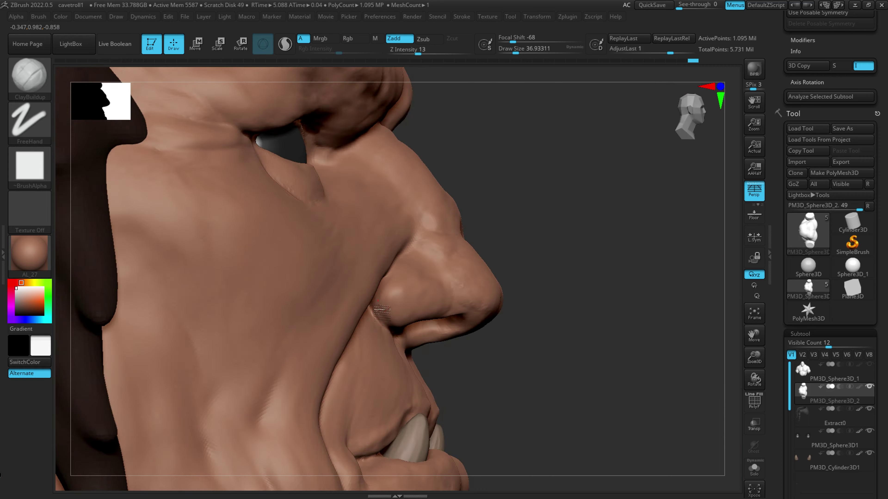
{"action": "left_click_drag", "start_coordinate": [594, 307], "coordinate": [674, 322]}
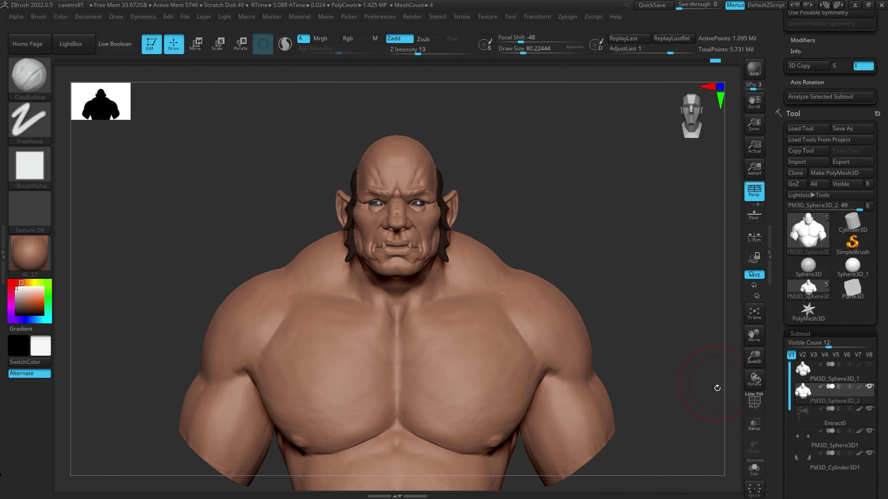
{"action": "left_click_drag", "start_coordinate": [717, 385], "coordinate": [704, 425]}
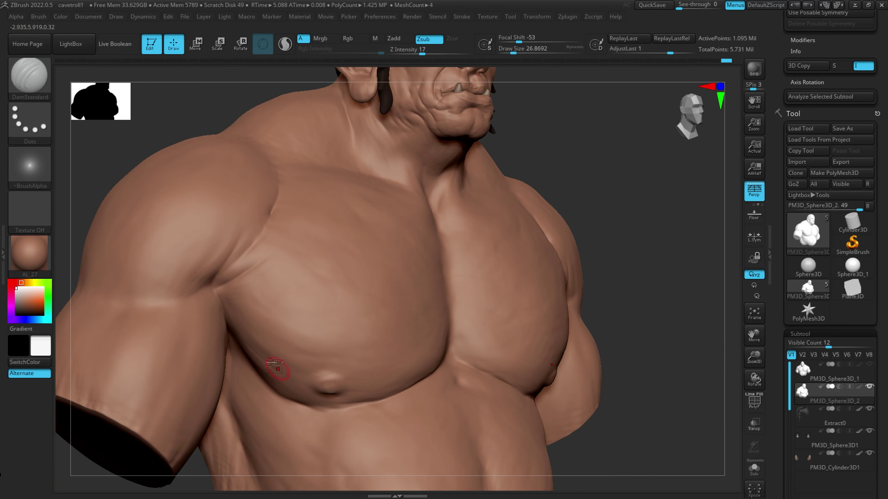
{"action": "key", "text": "space"}
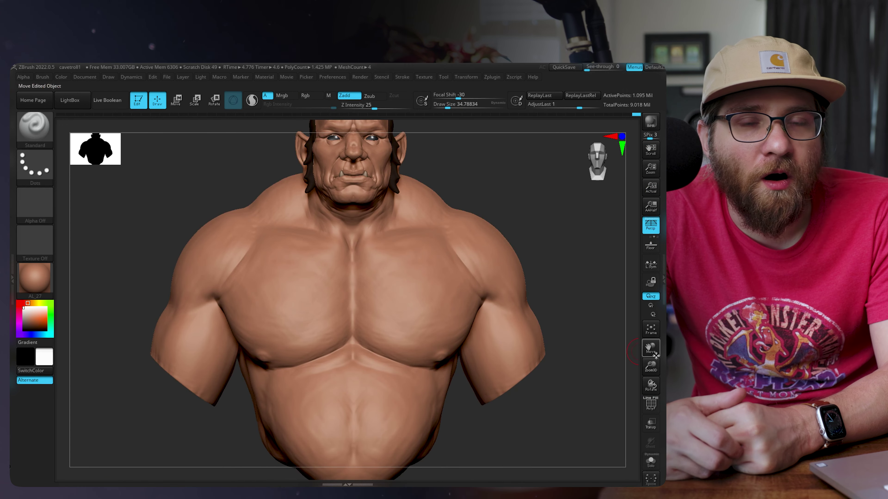
Step: Try FiberMesh presets on the torso and add short, dark hair down the middle of the chest and belly
{"action": "left_click", "coordinate": [347, 288], "text": "alt"}
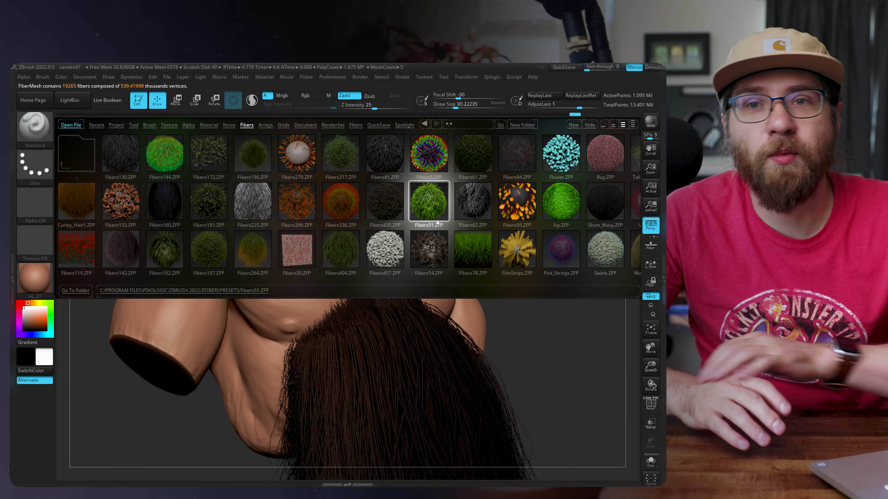
{"action": "left_click_drag", "start_coordinate": [443, 220], "coordinate": [149, 220]}
{"action": "double_click", "coordinate": [179, 203]}
{"action": "left_click_drag", "start_coordinate": [489, 224], "coordinate": [196, 224]}
{"action": "double_click", "coordinate": [353, 202]}
{"action": "double_click", "coordinate": [266, 246]}
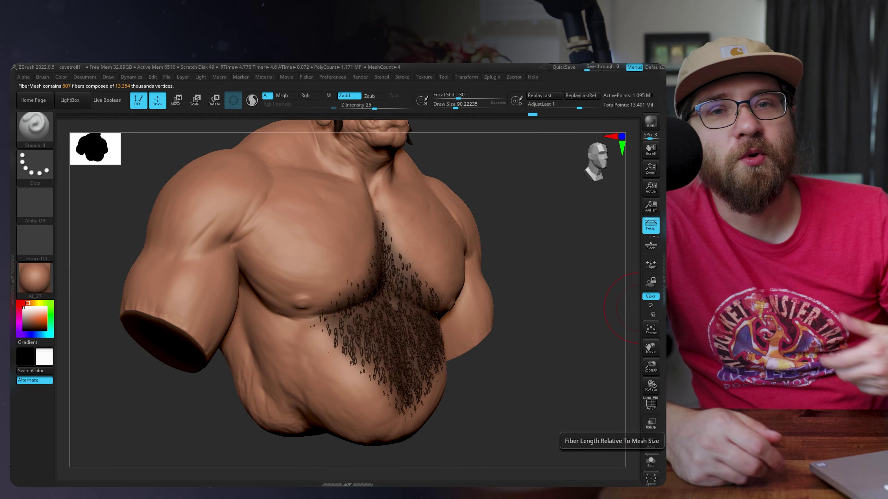
{"action": "left_click_drag", "start_coordinate": [547, 280], "coordinate": [525, 368]}
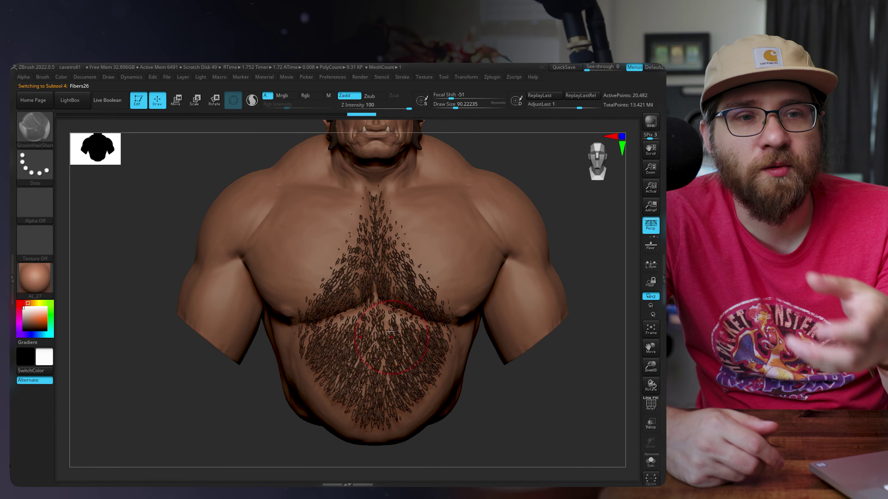
Step: Groom the chest and belly hair with a short-hair groom brush at a draw size of about 90 and run a best-preview render
{"action": "right_click_drag", "start_coordinate": [392, 336], "coordinate": [409, 303]}
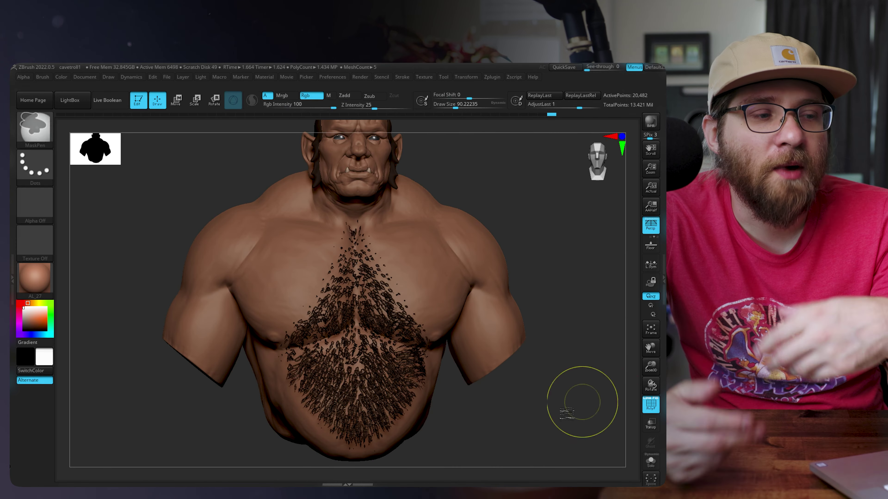
{"action": "left_click", "coordinate": [130, 115]}
{"action": "key", "text": "shift+f"}
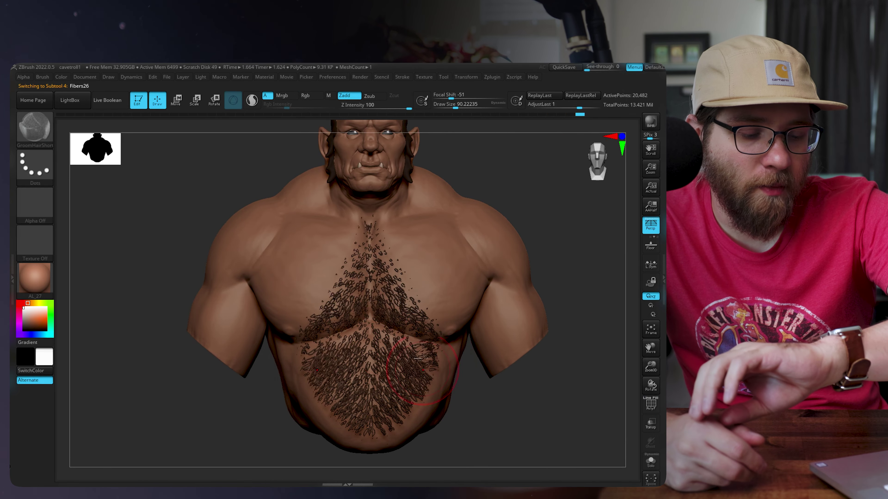
{"action": "right_click_drag", "start_coordinate": [390, 302], "coordinate": [331, 303]}
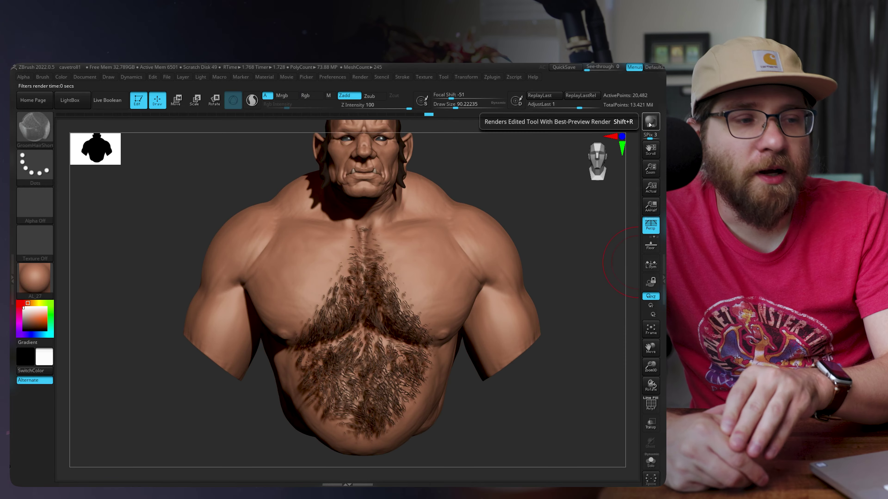